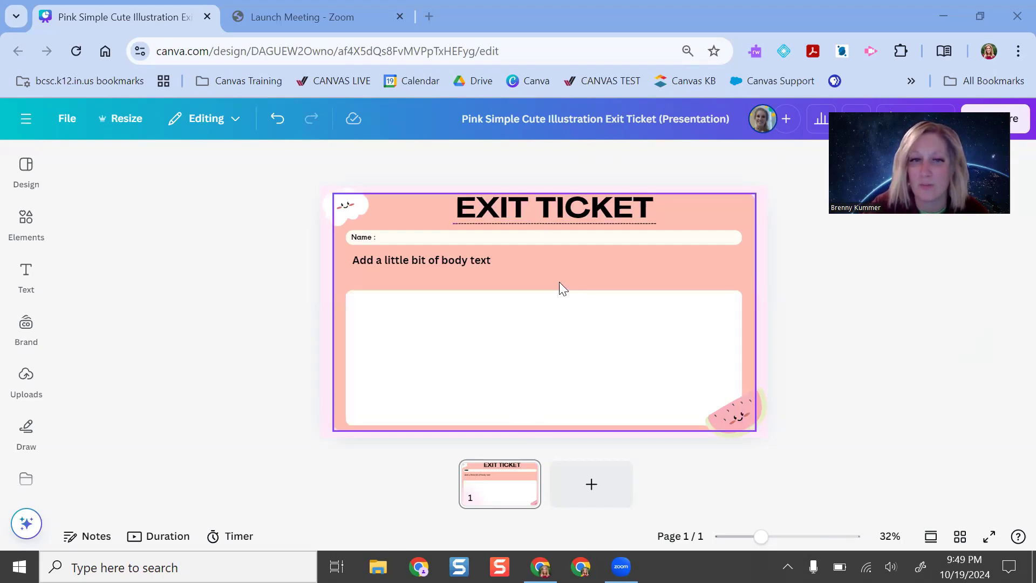
Nudge the EXIT TICKET title slightly left onto the slide's centre guides, then deselect it.
left_click(555, 207)
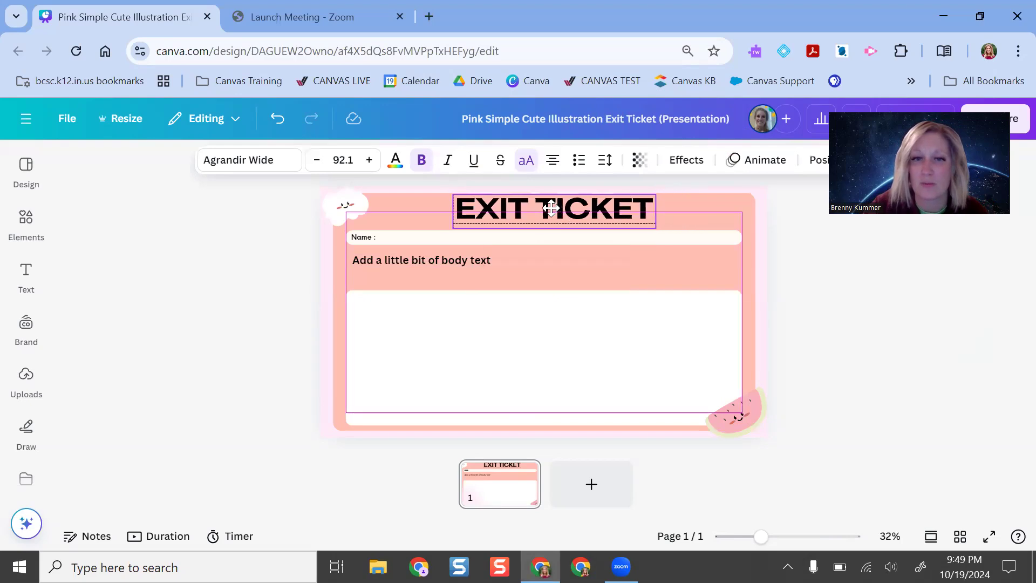
left_click_drag(551, 207, 545, 208)
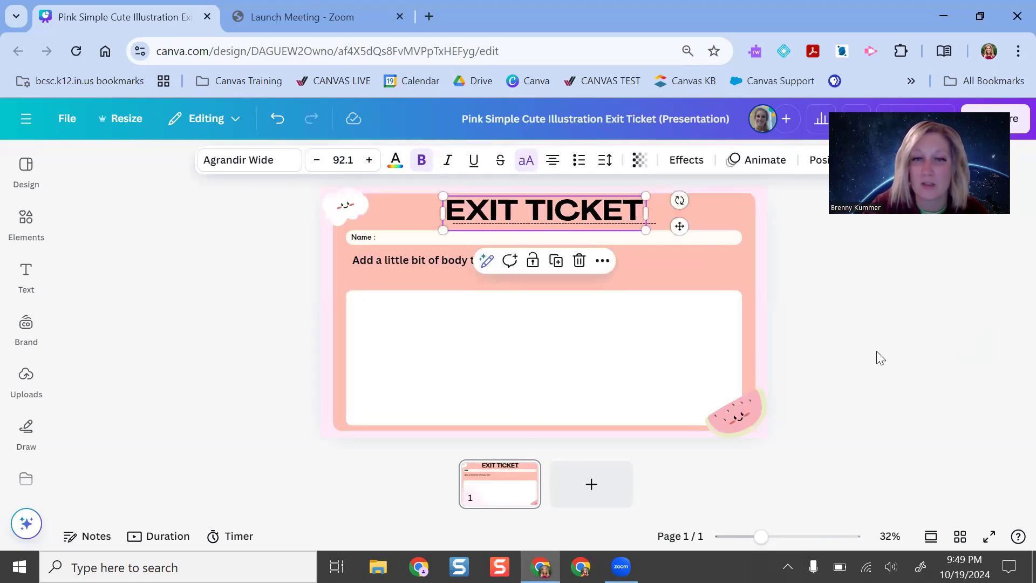
left_click(879, 358)
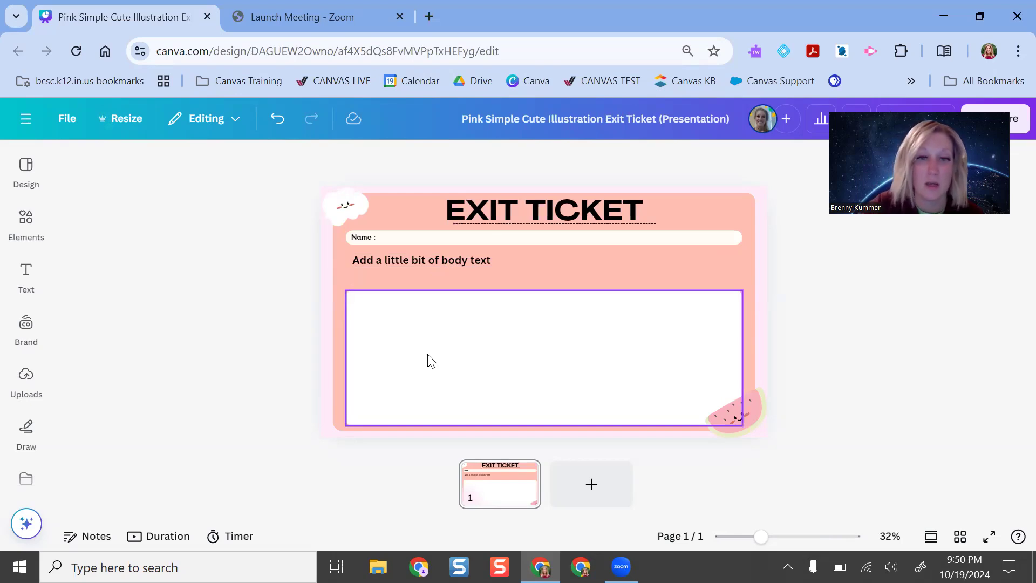
Briefly check the Text panel, then launch Magic Write from Quick actions.
left_click(26, 278)
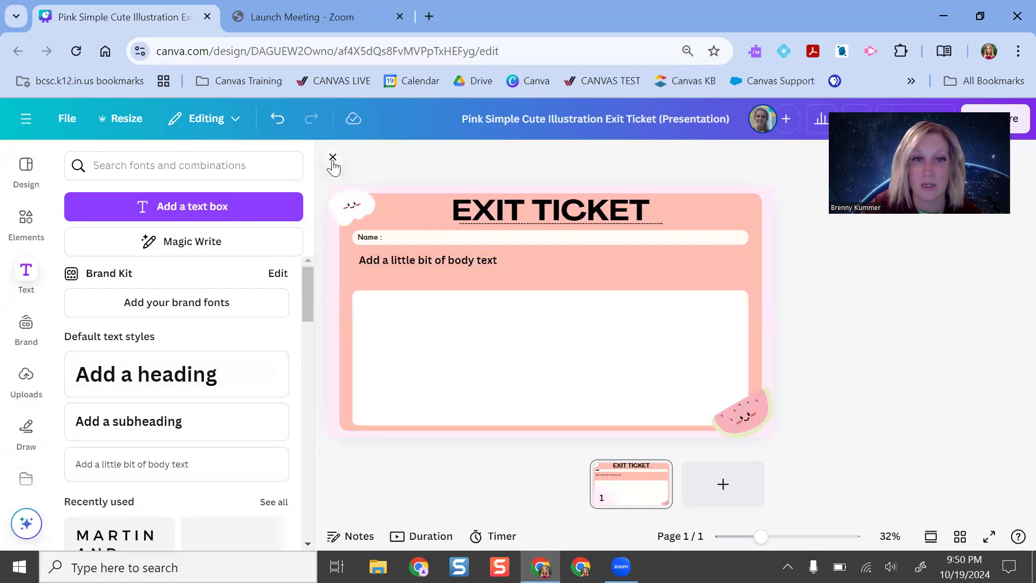
left_click(333, 158)
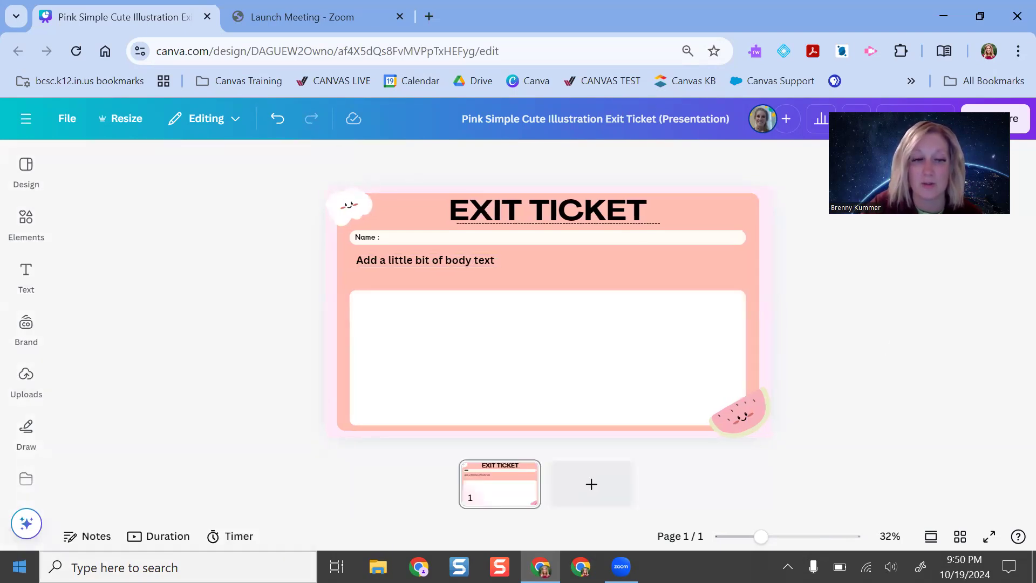
left_click(27, 524)
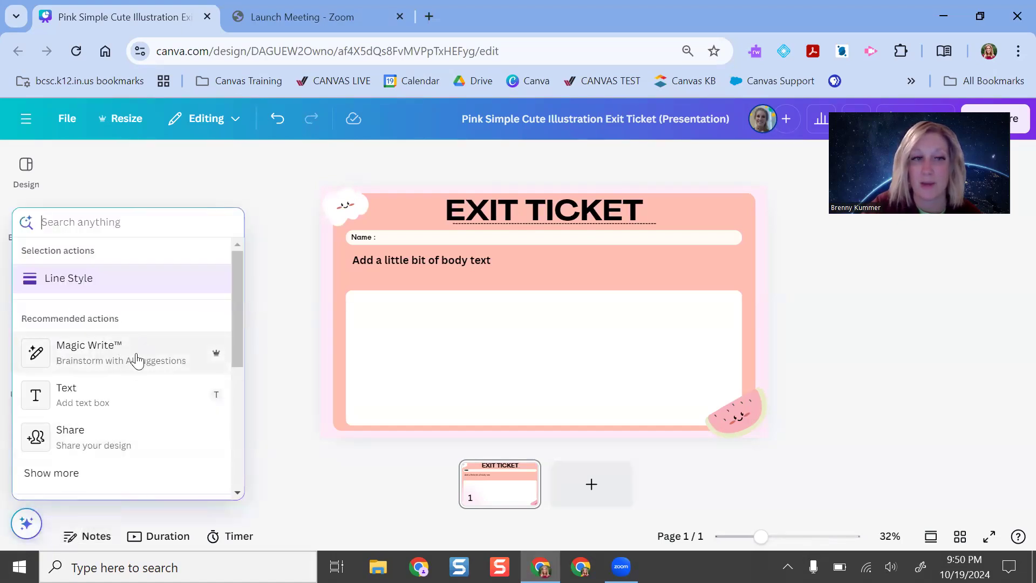
left_click(120, 350)
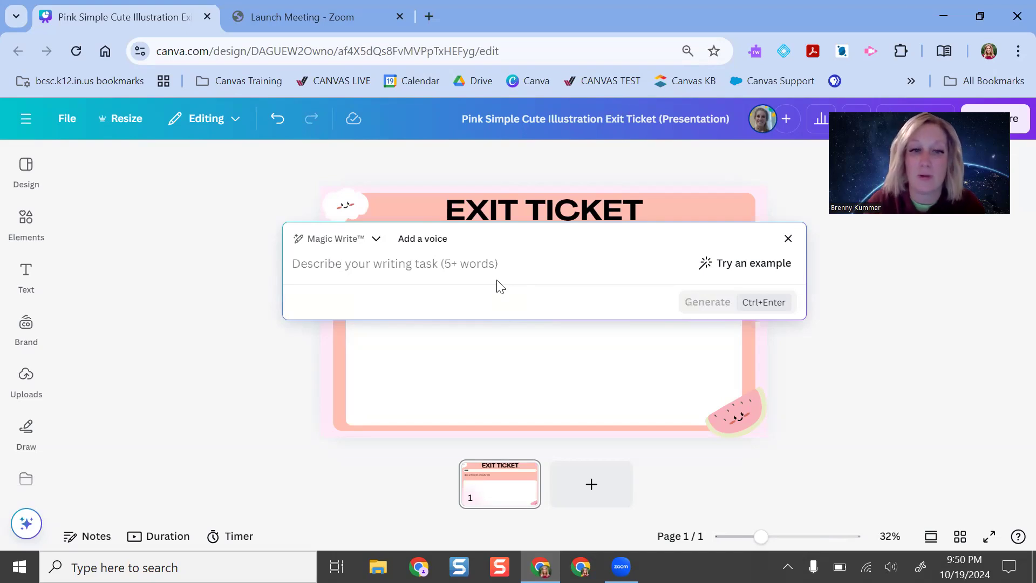
Start the prompt: 'Create 25 exit ticket questions to assess student understanding at the end of a lesson.'.
type("Create 25 exi")
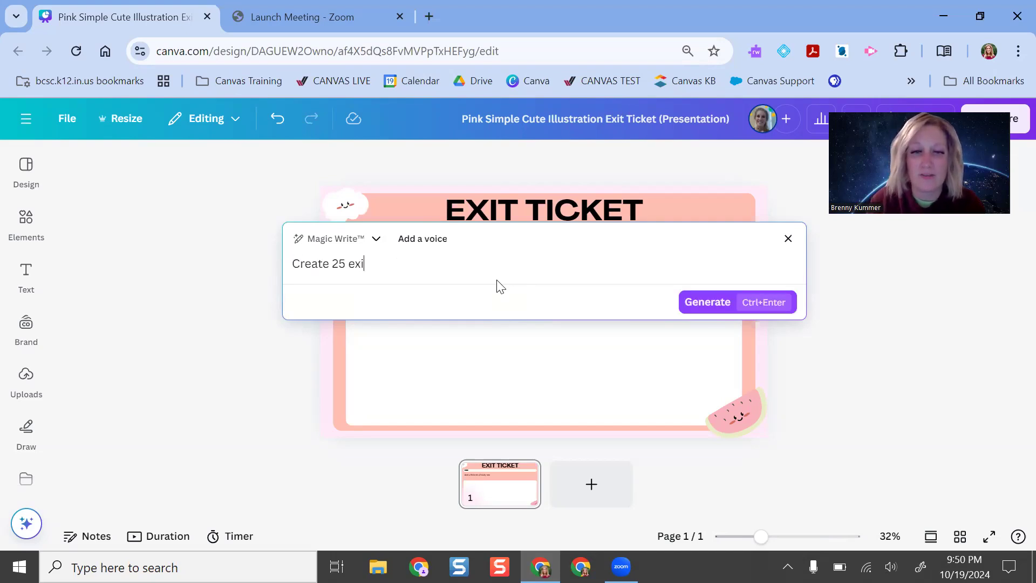
type("t ticket questions to e")
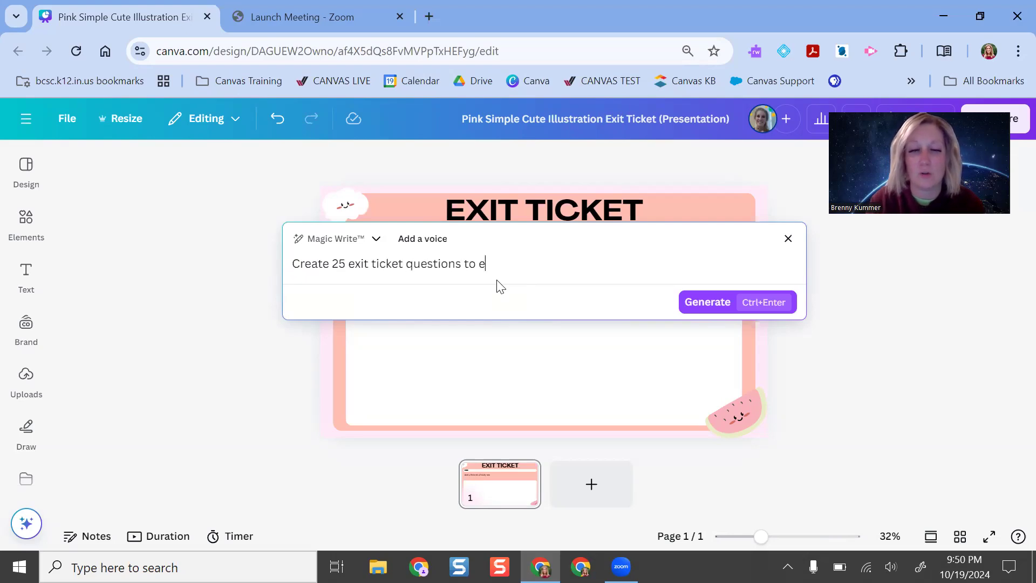
type("ncourage")
key("BackSpace")
key("BackSpace")
key("BackSpace")
key("BackSpace")
key("BackSpace")
key("BackSpace")
key("BackSpace")
key("BackSpace")
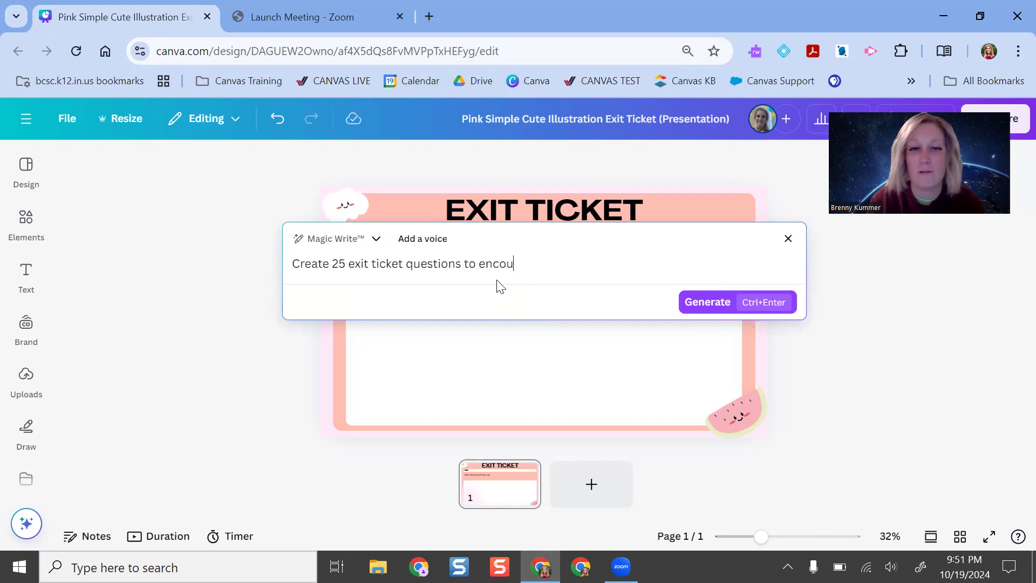
key("BackSpace")
type("assess stud")
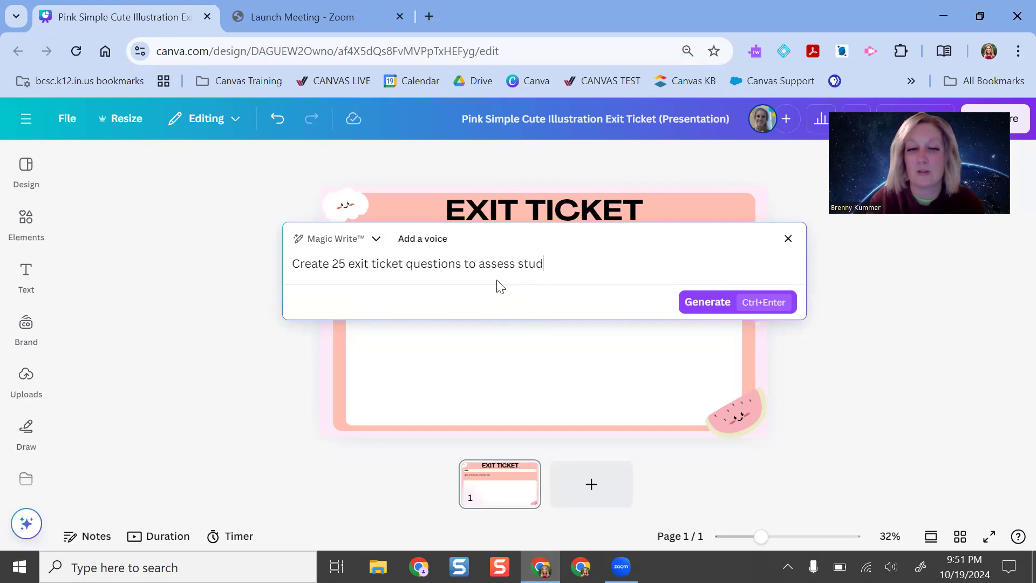
type("ent undrestn")
key("BackSpace")
key("BackSpace")
key("BackSpace")
key("BackSpace")
key("BackSpace")
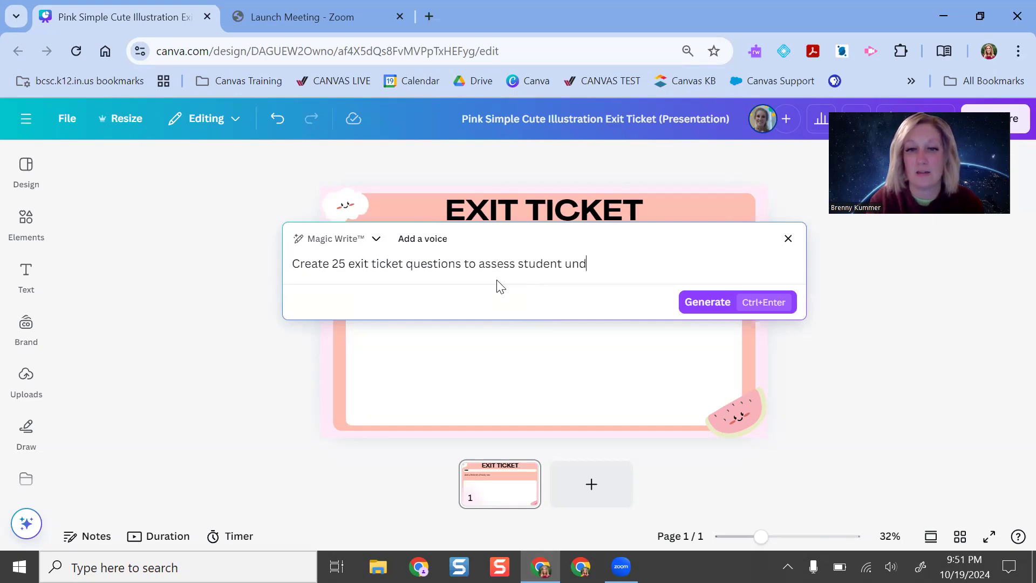
type("erstandi")
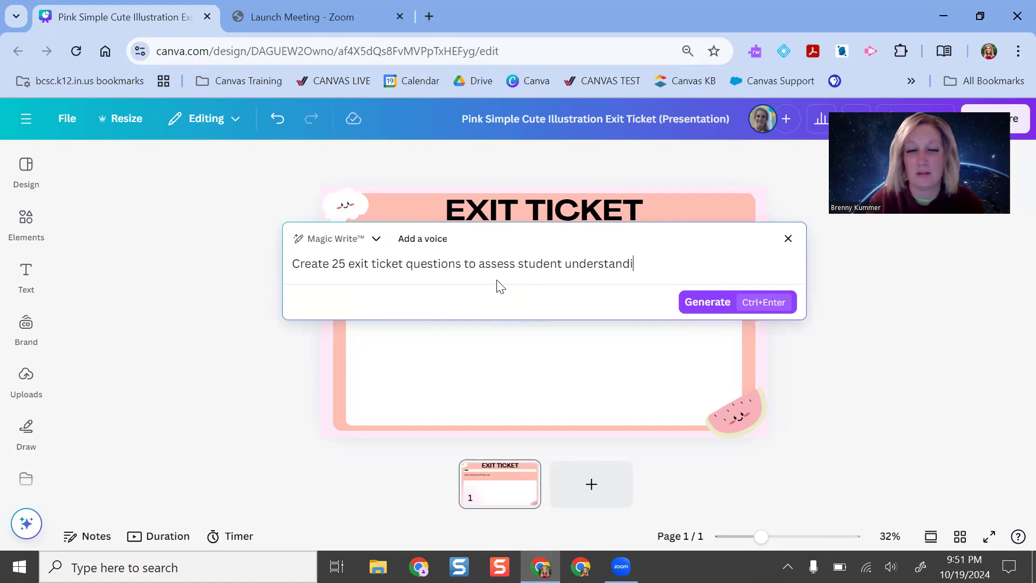
type("ng at the")
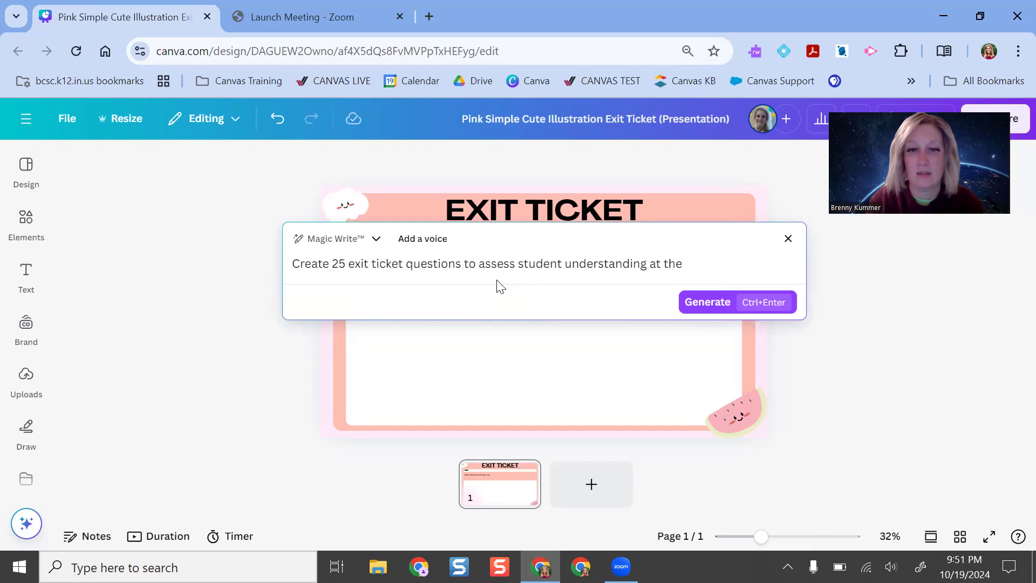
type(" end of a lesson. ")
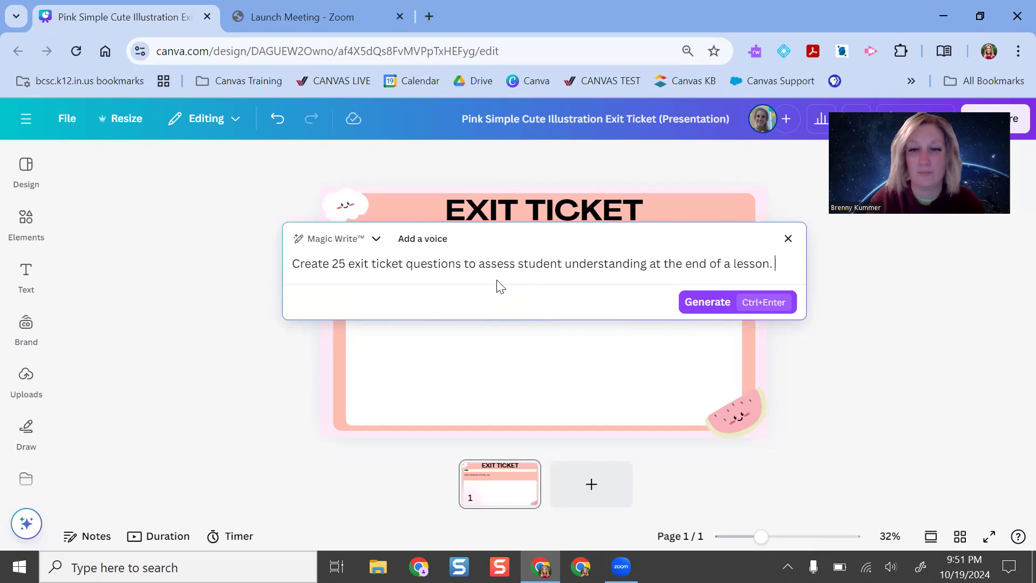
type("The questions shoudl be")
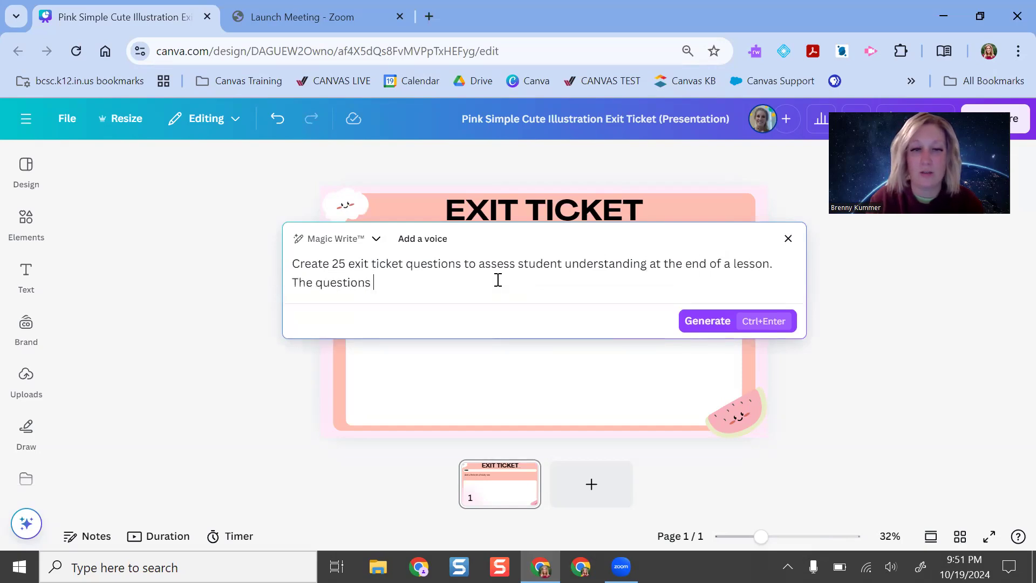
Add that questions mix lower and higher-order Bloom's thinking, unnumbered, each on its own line.
key("BackSpace")
key("BackSpace")
key("BackSpace")
key("BackSpace")
key("BackSpace")
type("ld")
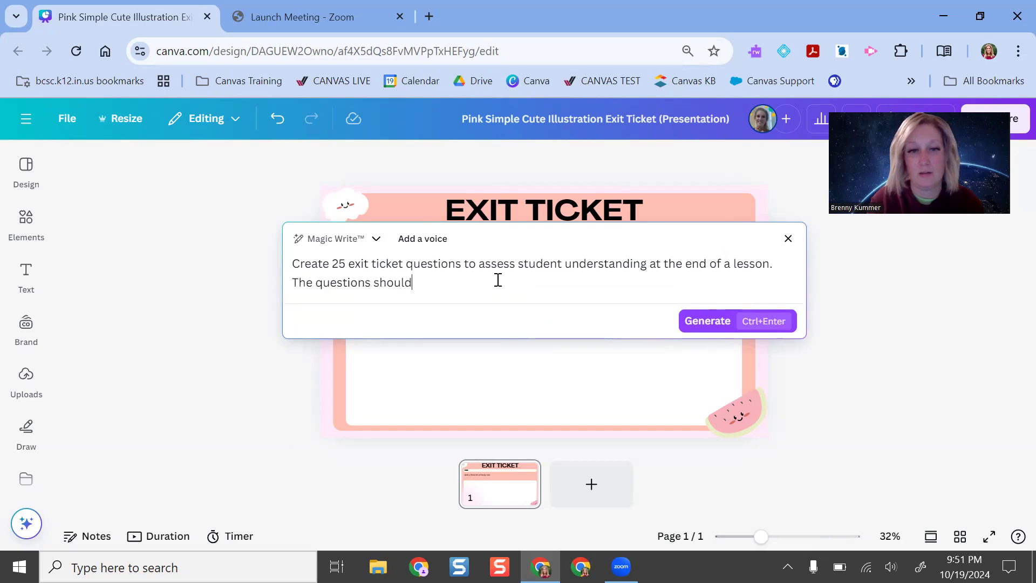
type(" be a mix of lower B")
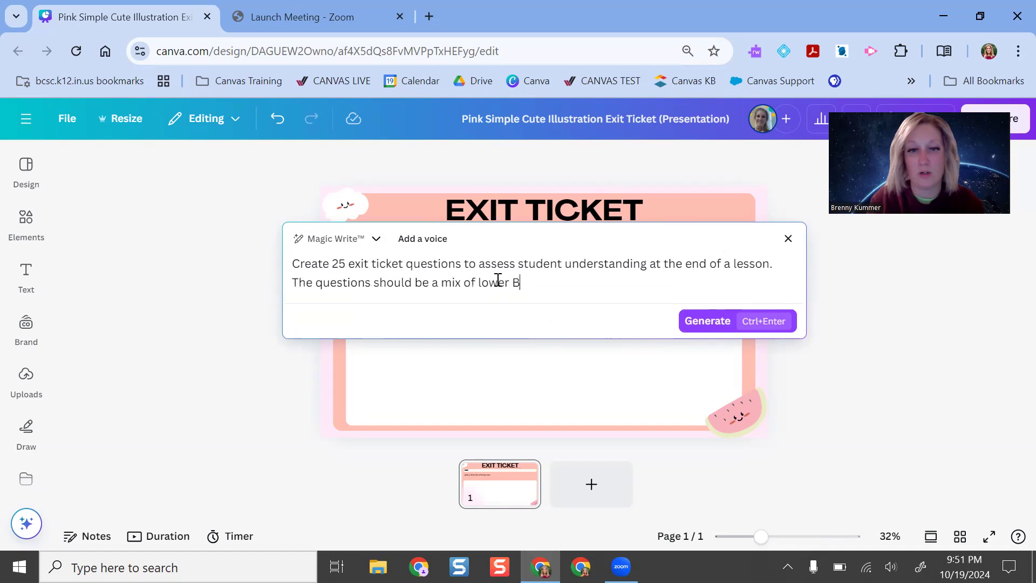
type("loom's taxonomy leel")
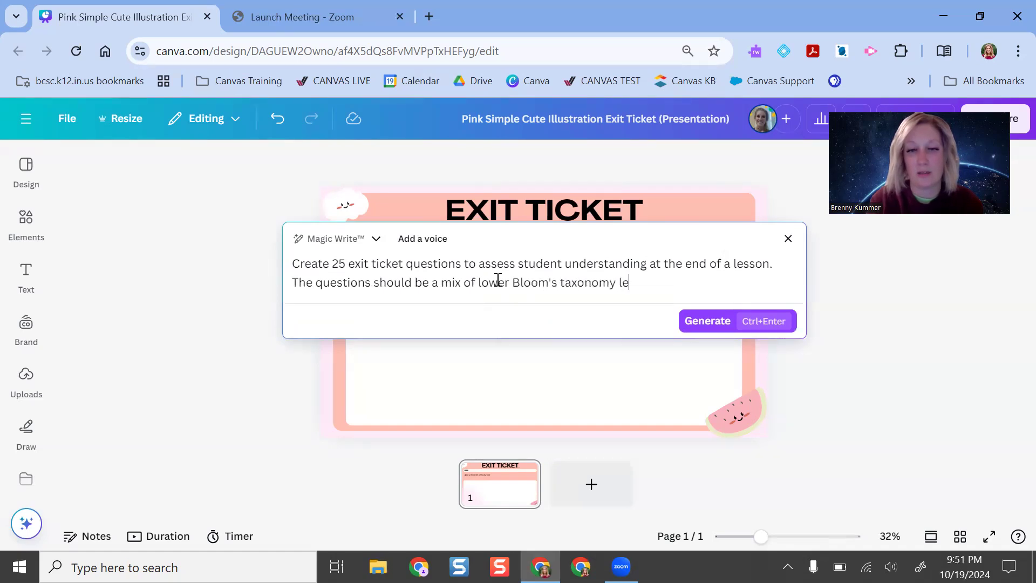
key("BackSpace")
key("BackSpace")
type("vel thin")
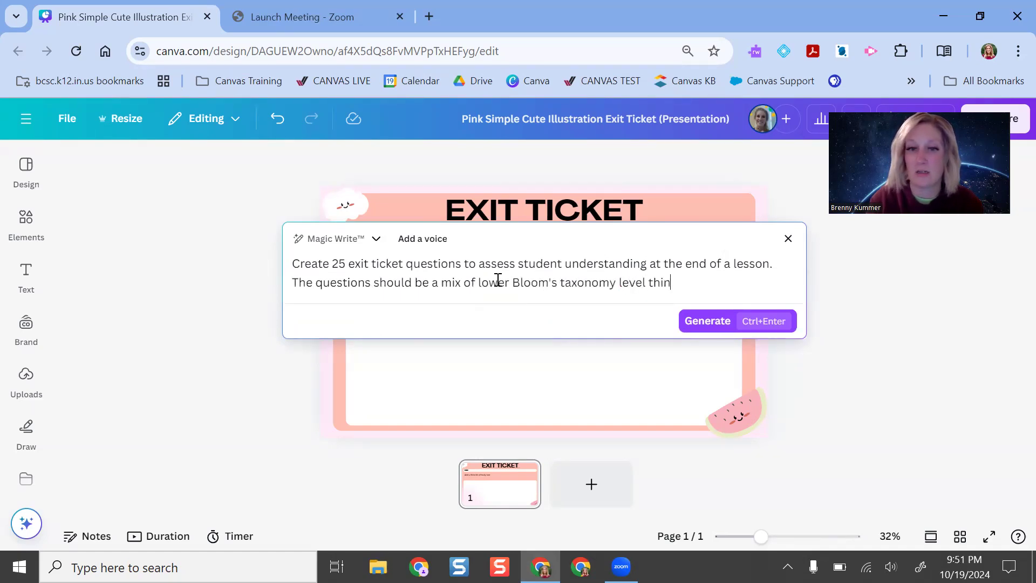
type("king and higher order thinking")
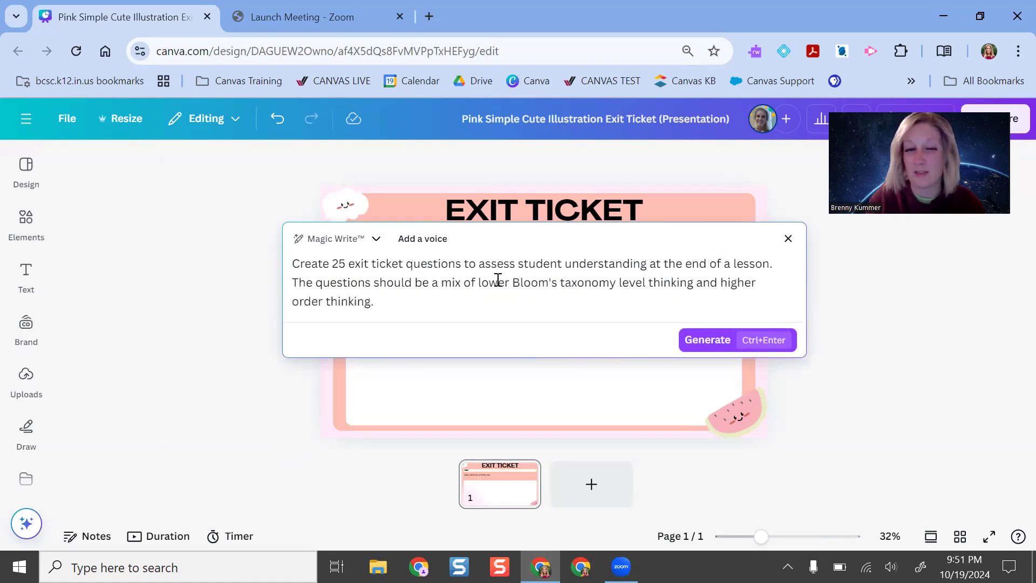
type(". Do not n")
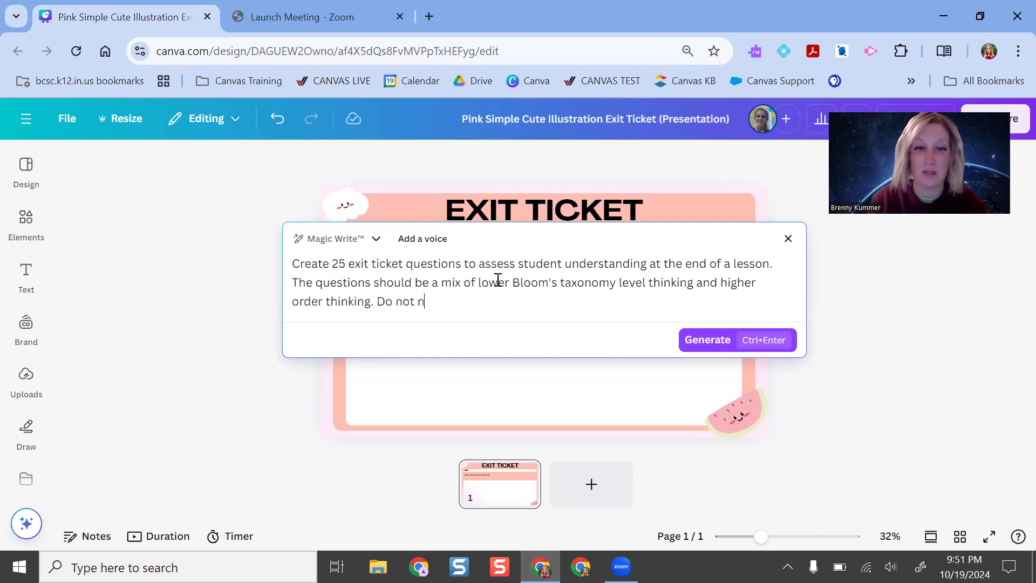
type("umber or bullet li")
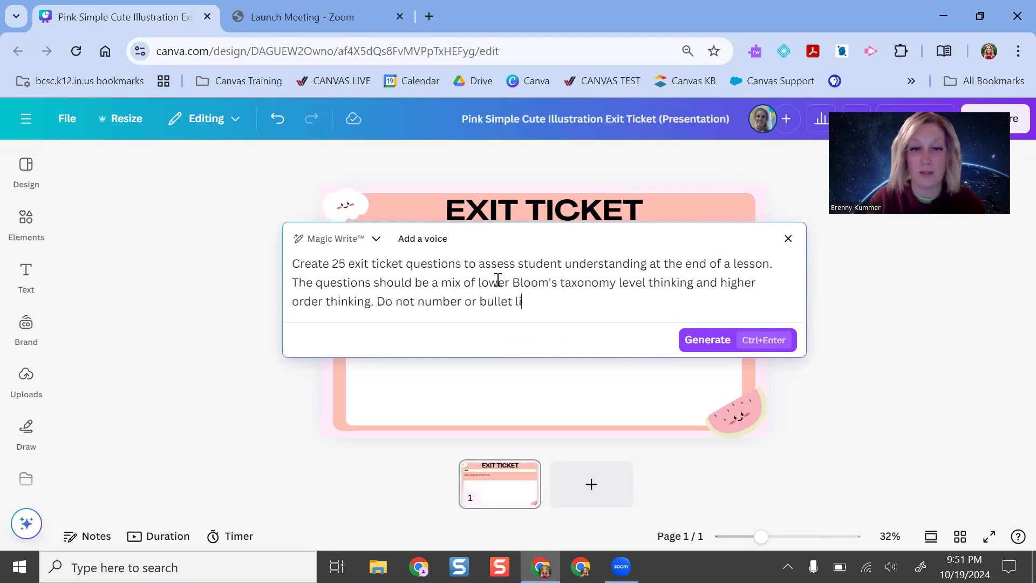
type("st the questions. ")
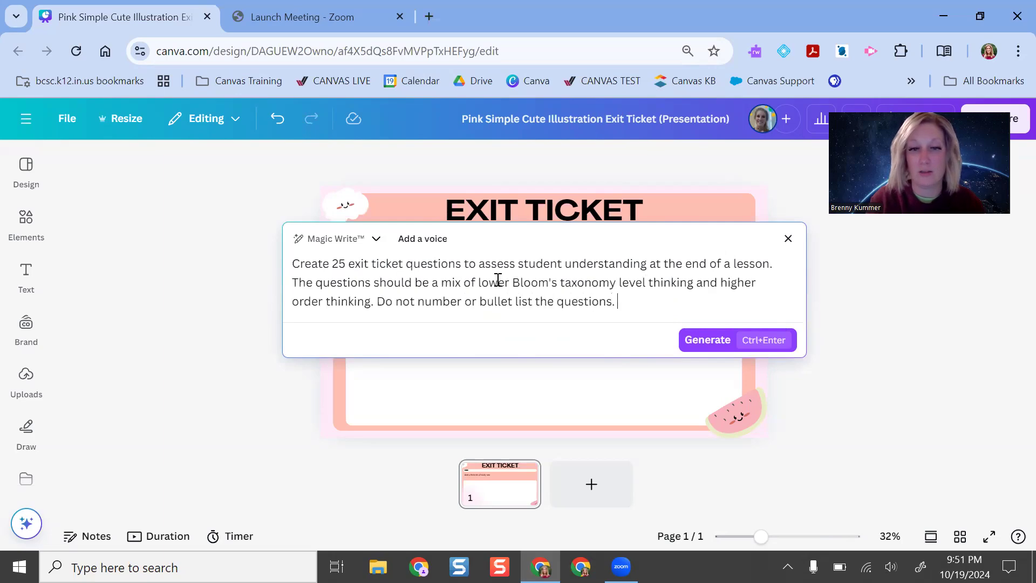
type("Put each question on its")
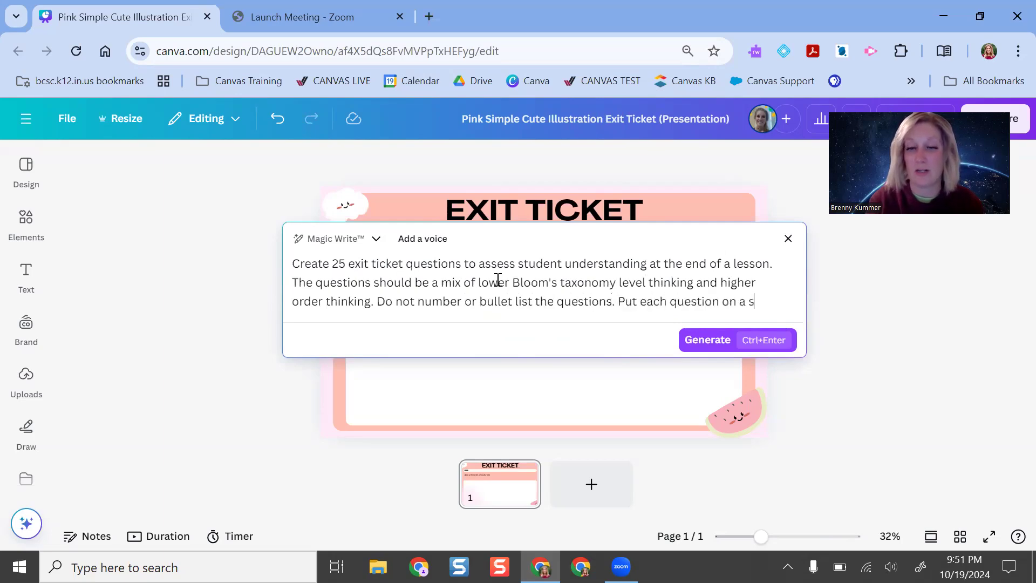
key("BackSpace")
type("o")
key("BackSpace")
key("BackSpace")
type("s o")
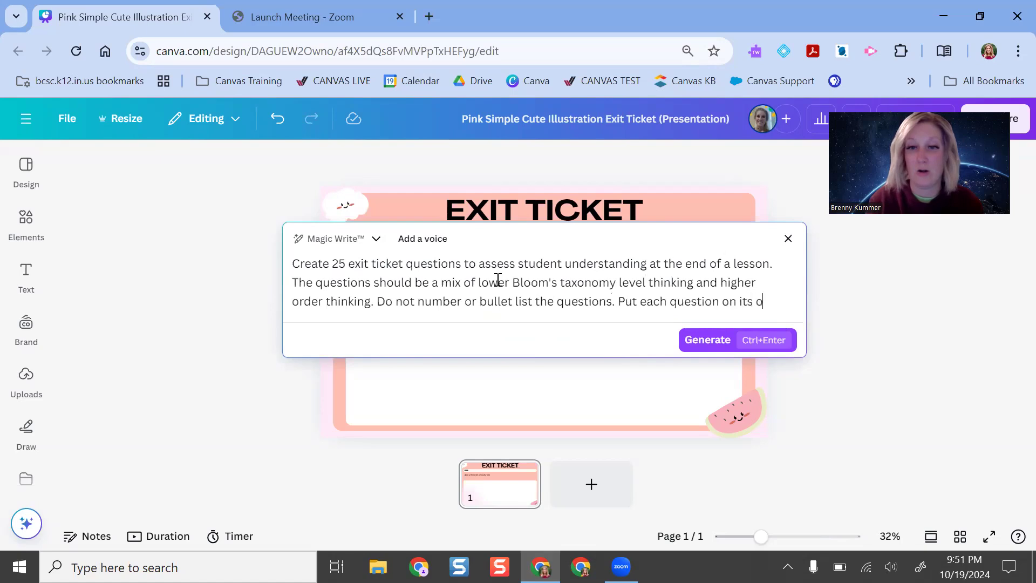
type("wn separate line.")
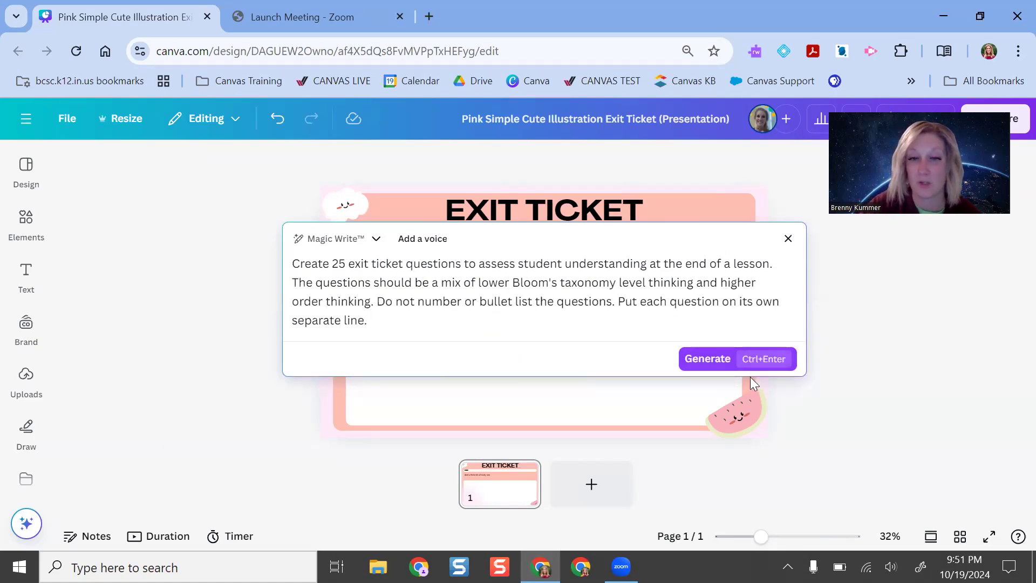
Generate the 25 questions, review them, copy all the results, and close Magic Write.
left_click(707, 359)
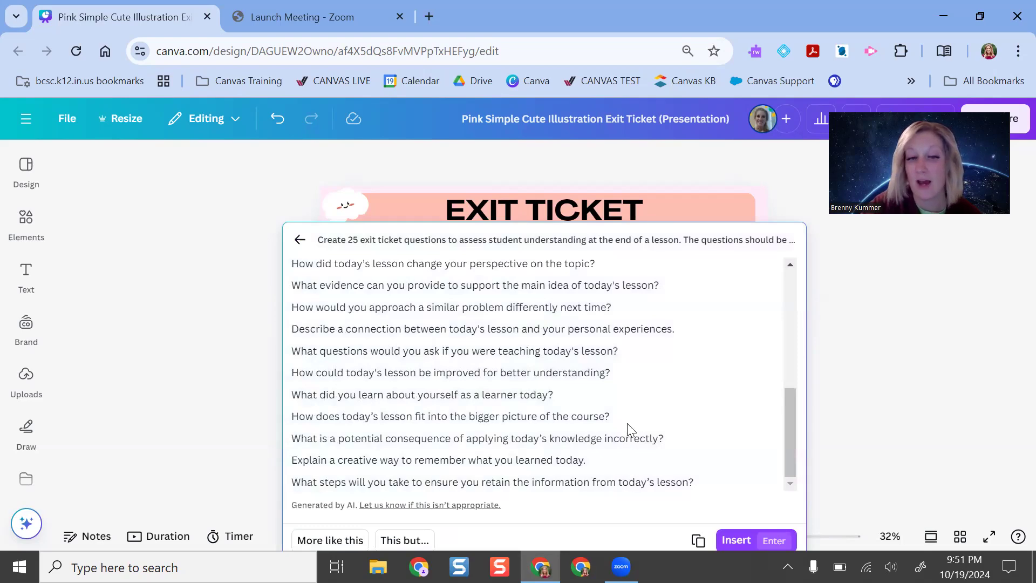
scroll(627, 423, "up", 4)
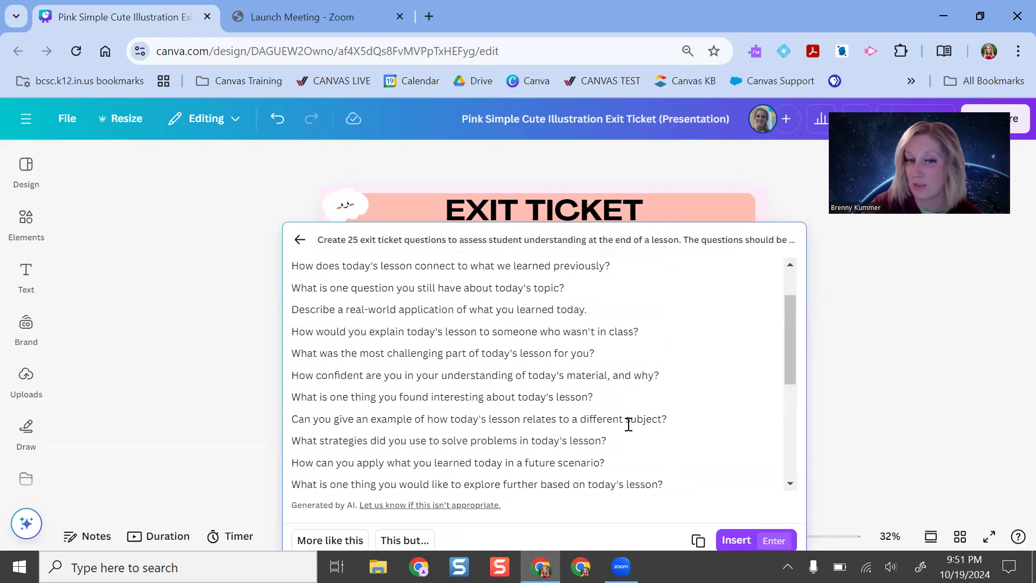
scroll(629, 424, "down", 5)
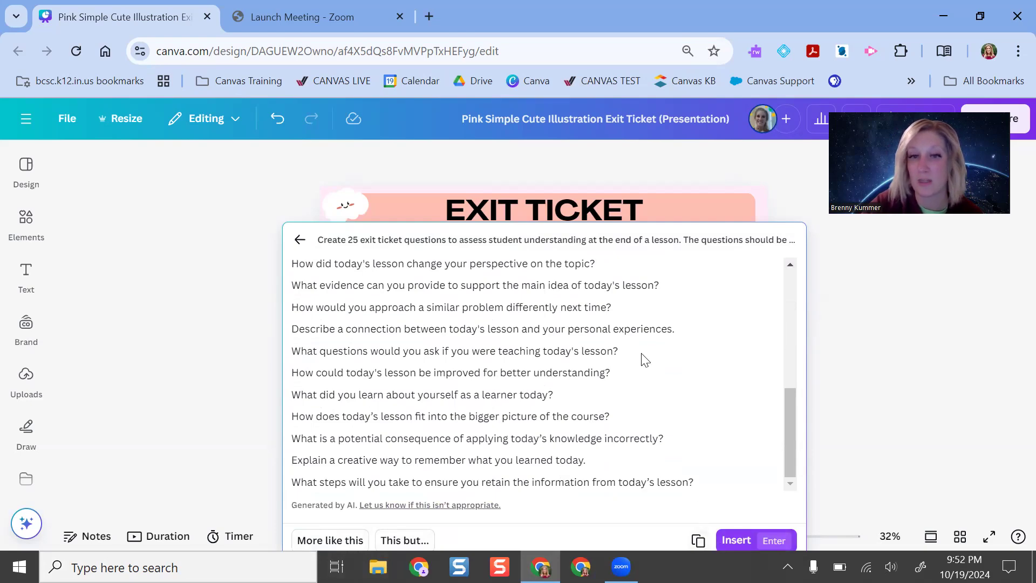
left_click(698, 541)
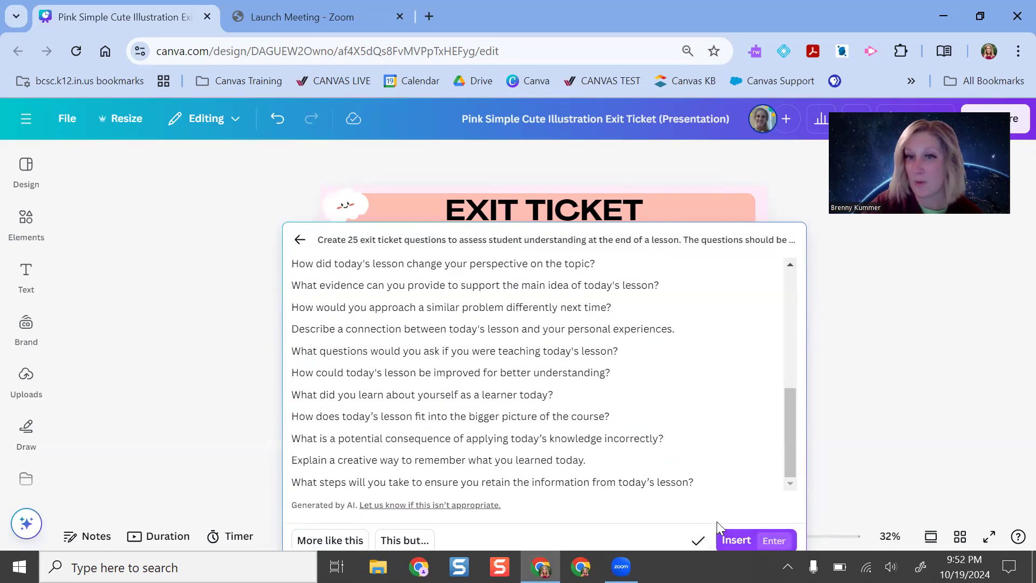
left_click(916, 348)
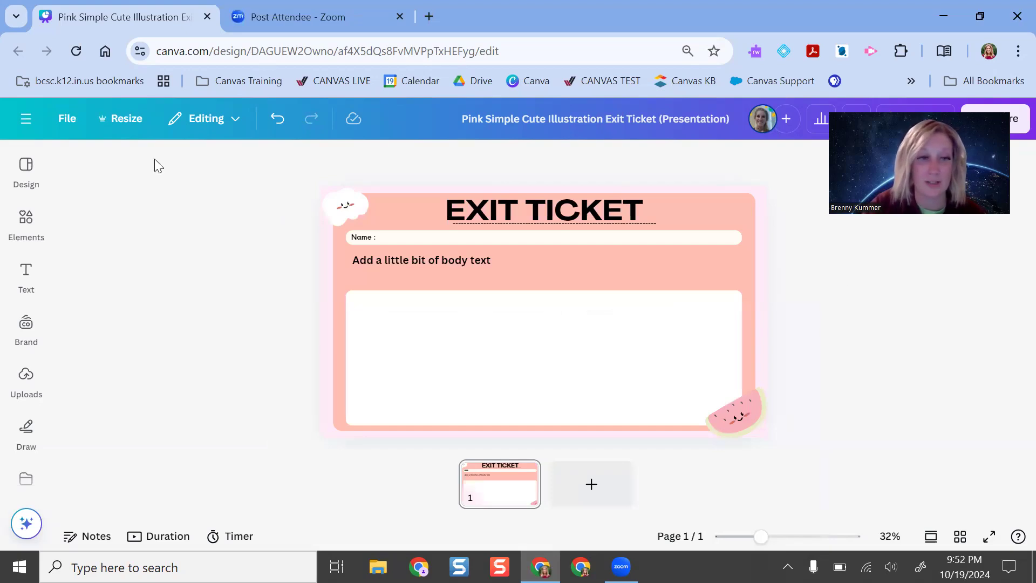
Pin open the Apps list and launch Bulk create at its Add your data step.
mouse_move(30, 338)
scroll(34, 348, "down", 2)
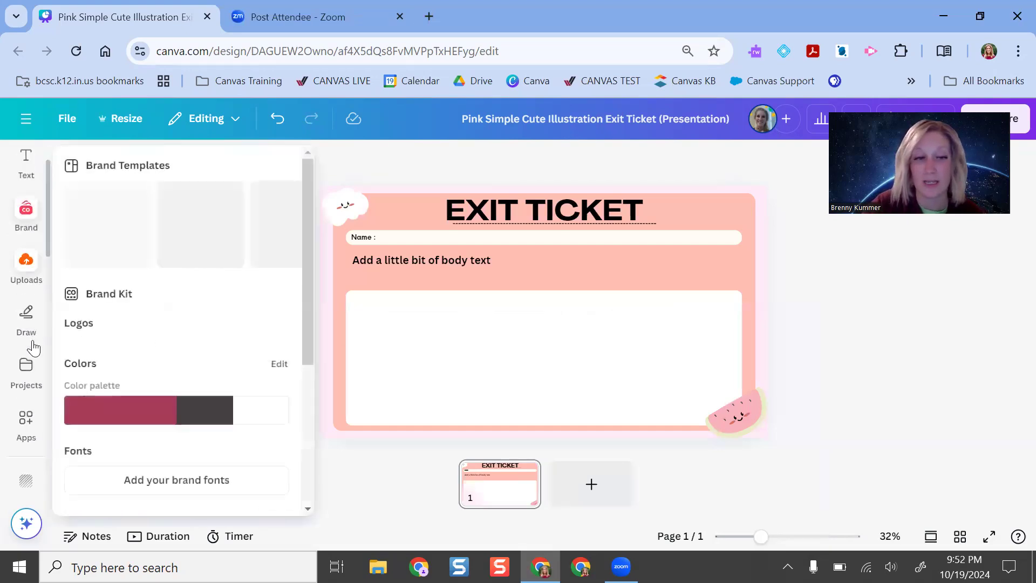
scroll(33, 348, "down", 2)
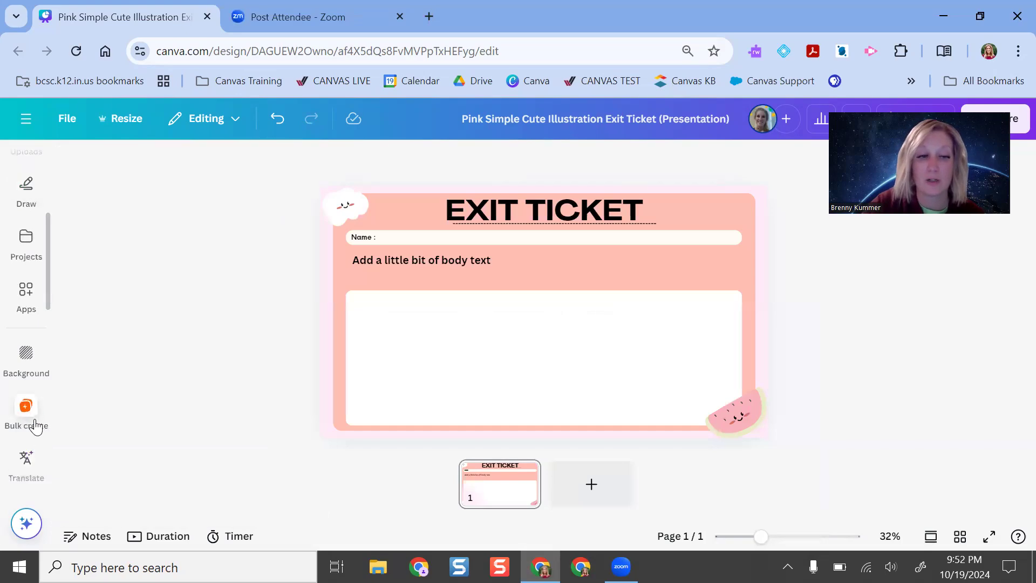
mouse_move(36, 309)
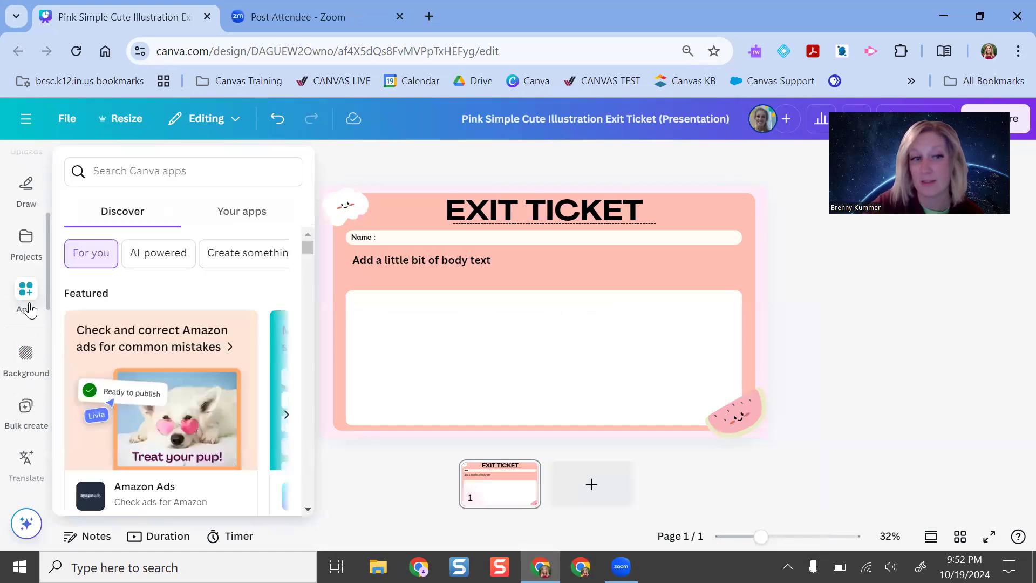
left_click(28, 307)
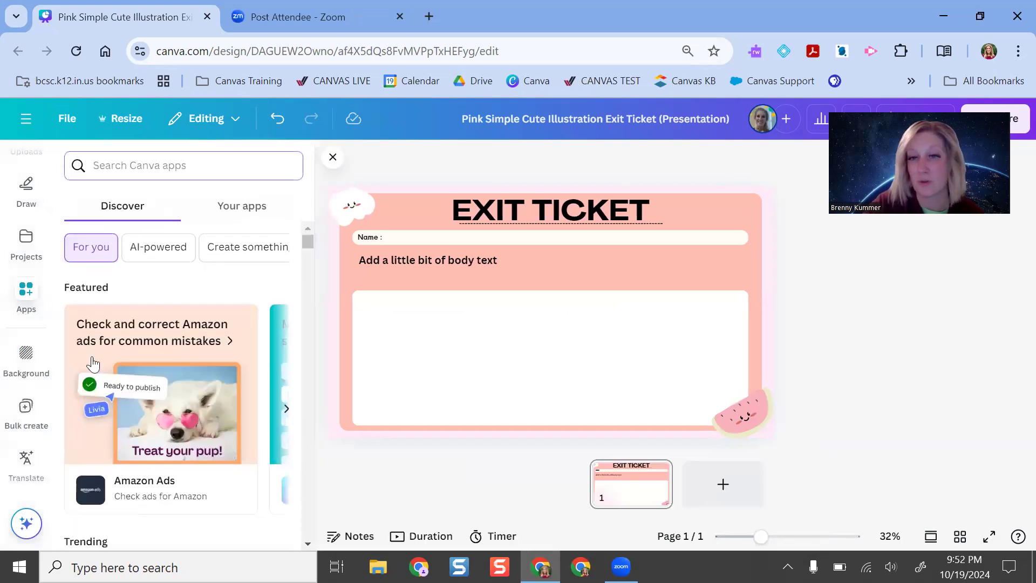
left_click(26, 410)
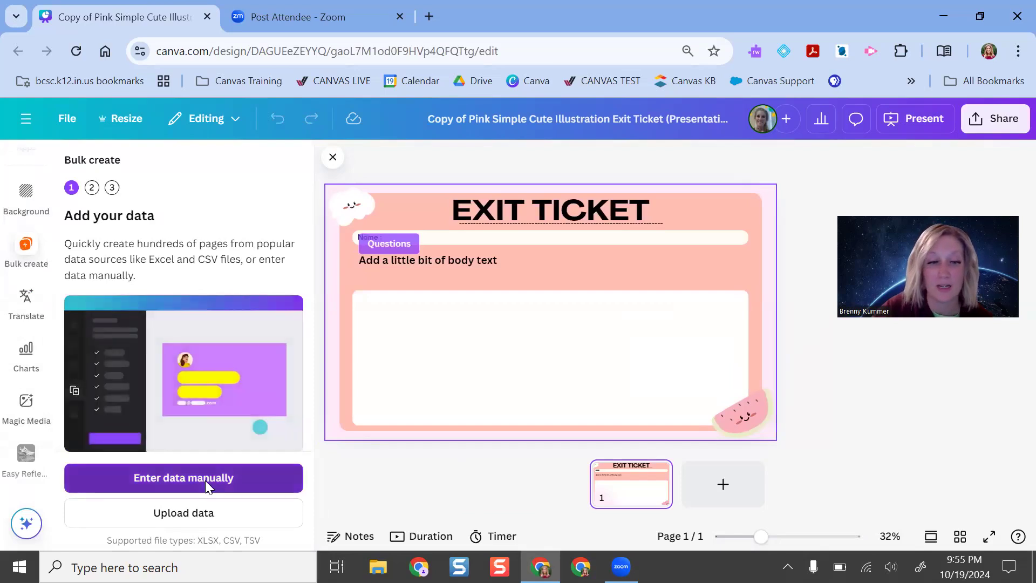
Enter data manually by pasting the 25 questions into the Questions column from row 1.
left_click(205, 478)
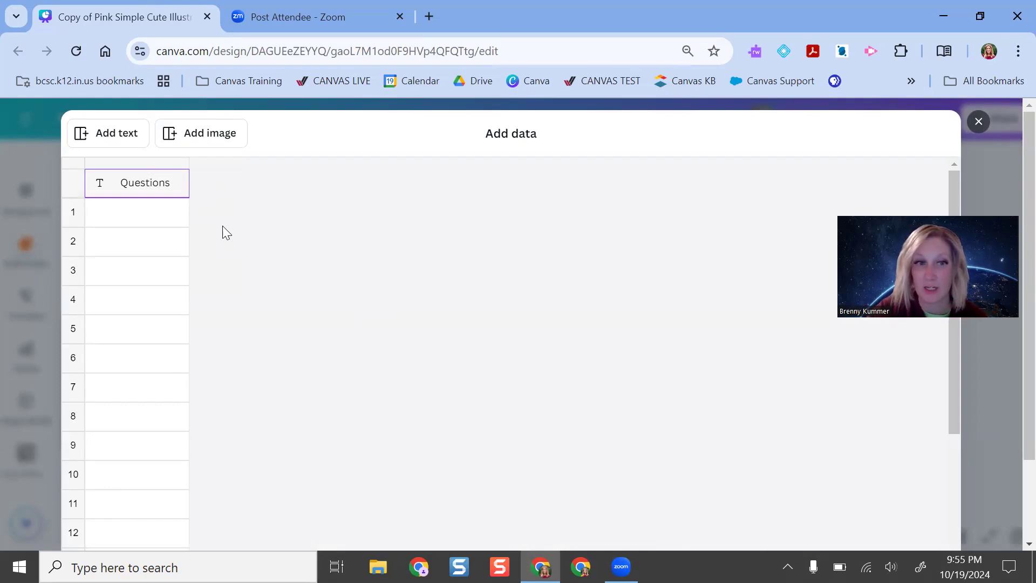
left_click(131, 212)
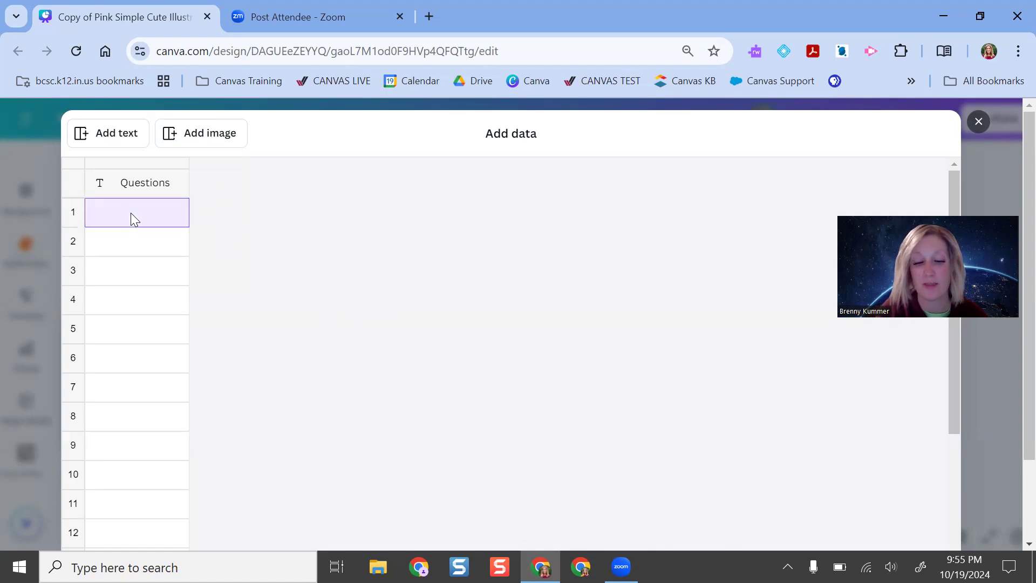
key("ctrl+v")
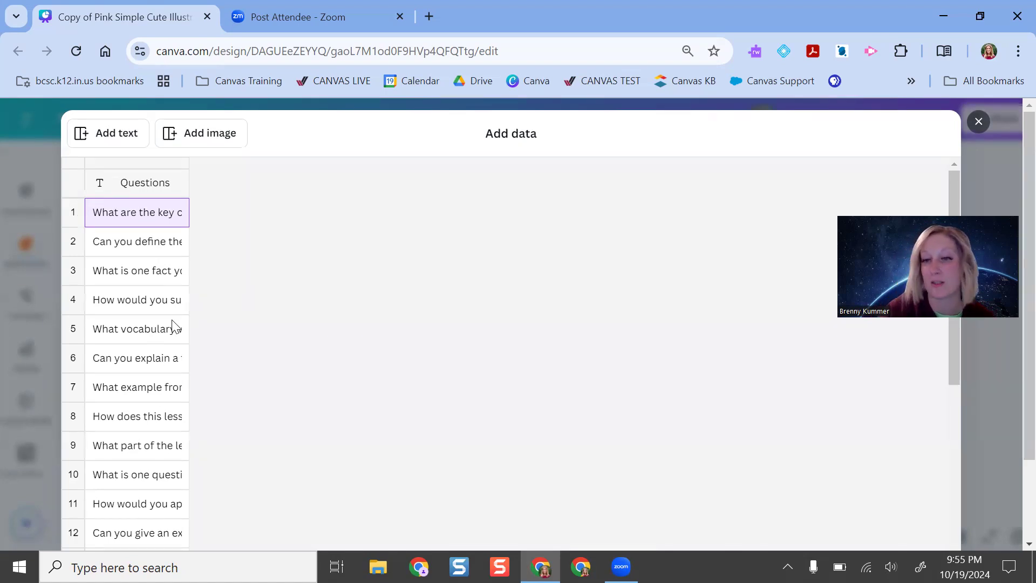
scroll(139, 425, "down", 8)
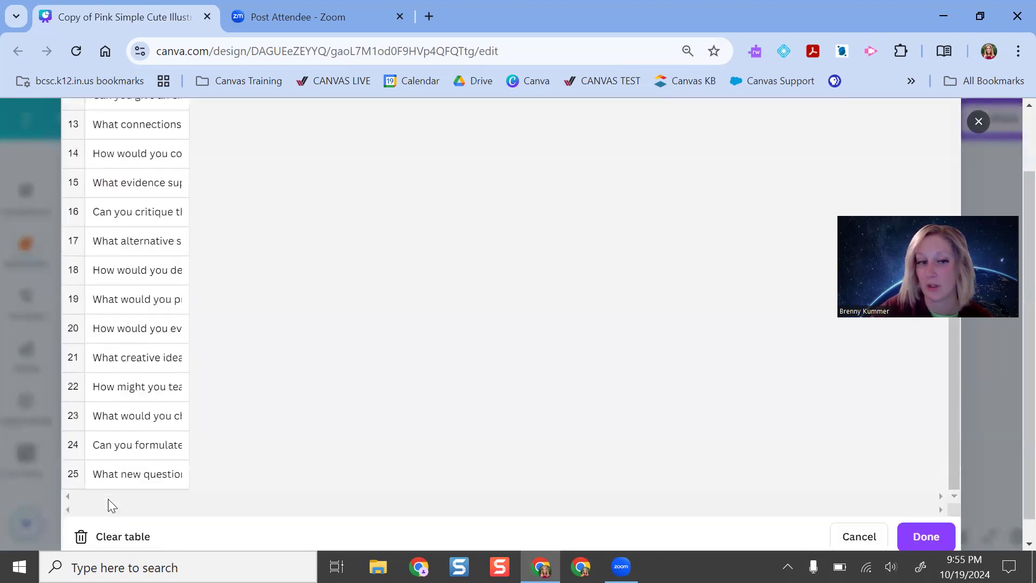
scroll(145, 400, "up", 8)
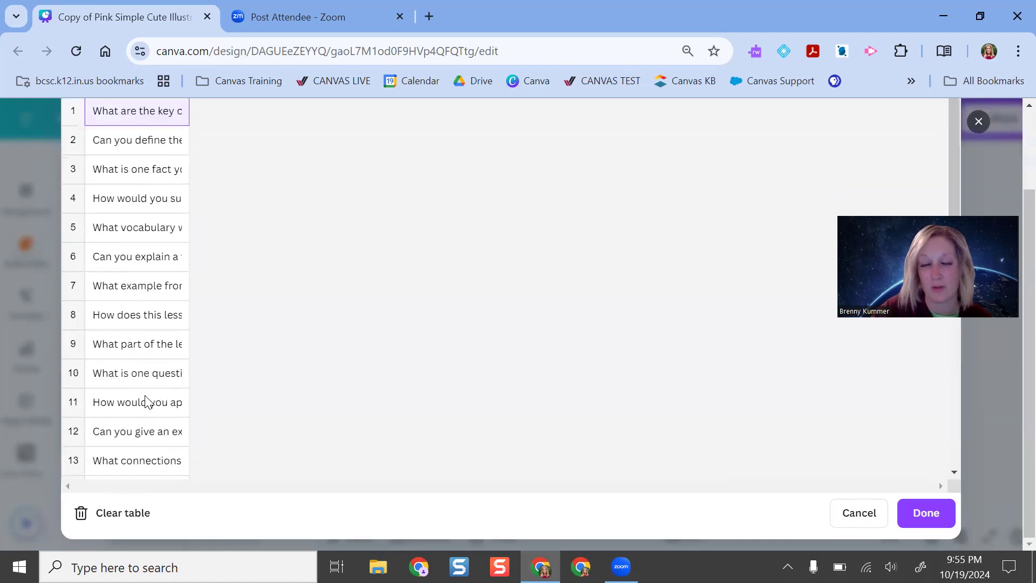
scroll(200, 281, "up", 3)
scroll(813, 416, "down", 10)
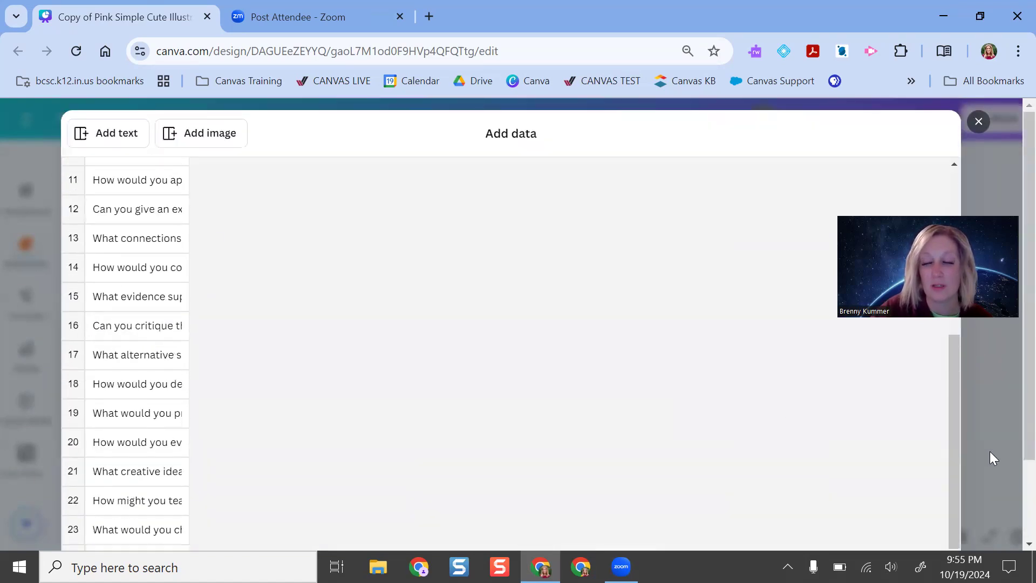
Finish data entry and inspect the body text's data connection options.
left_click(926, 513)
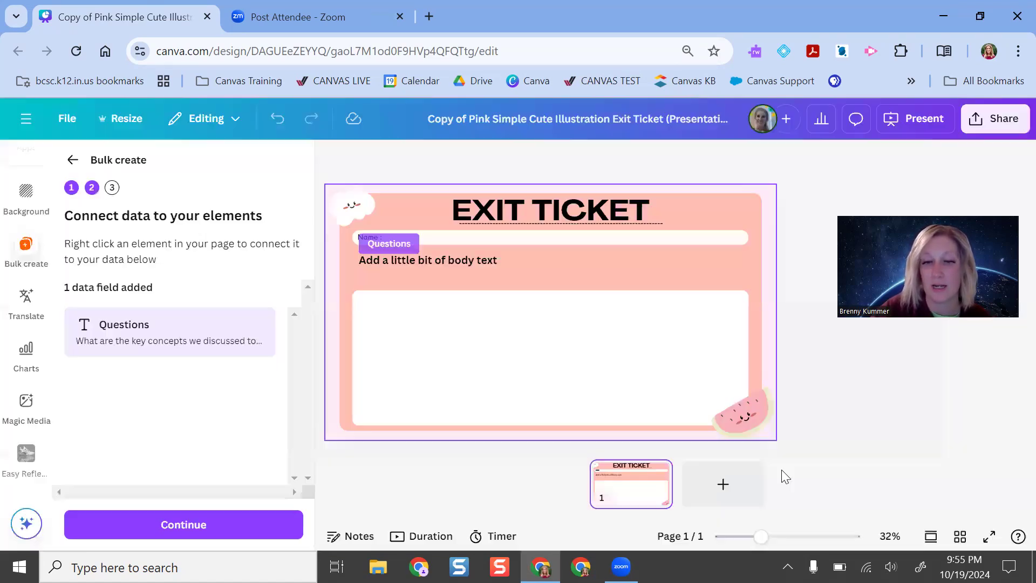
left_click(449, 261)
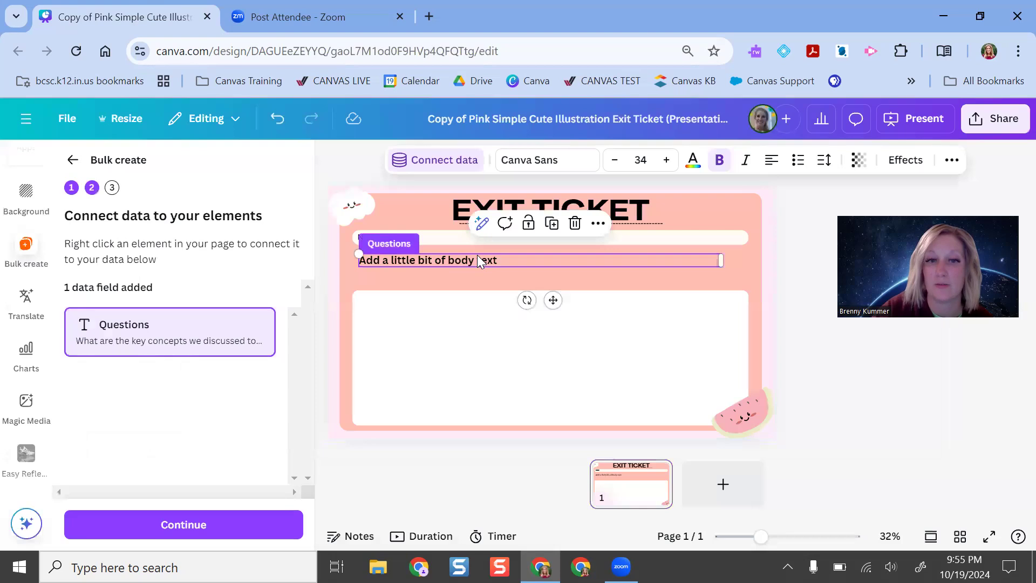
left_click(440, 168)
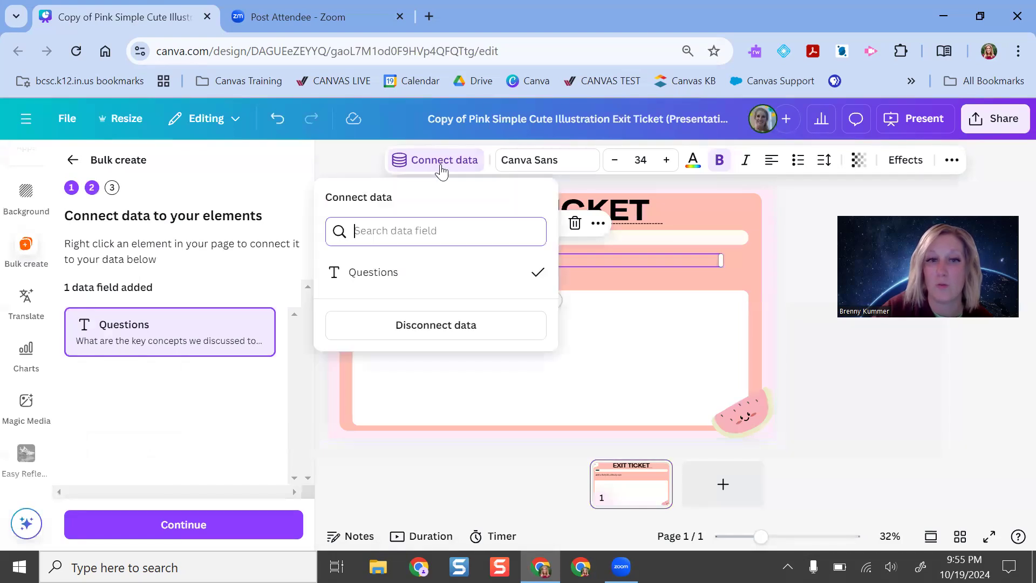
left_click(867, 419)
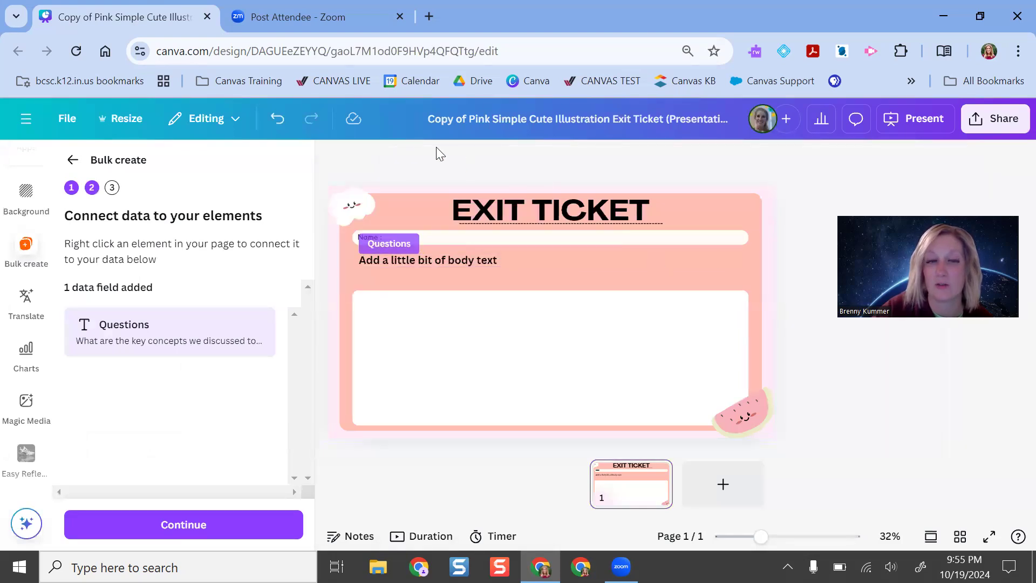
left_click(433, 263)
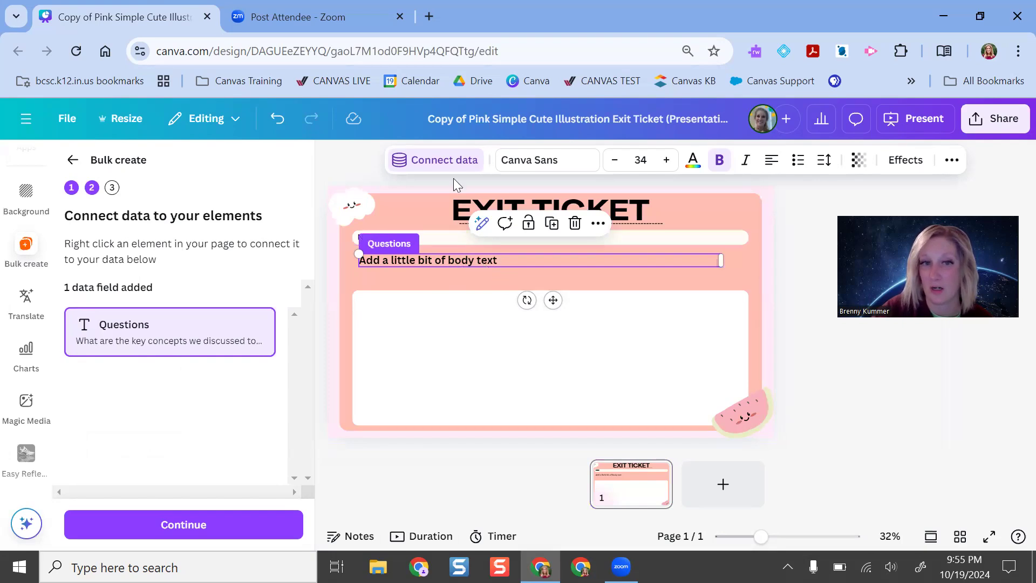
left_click(435, 161)
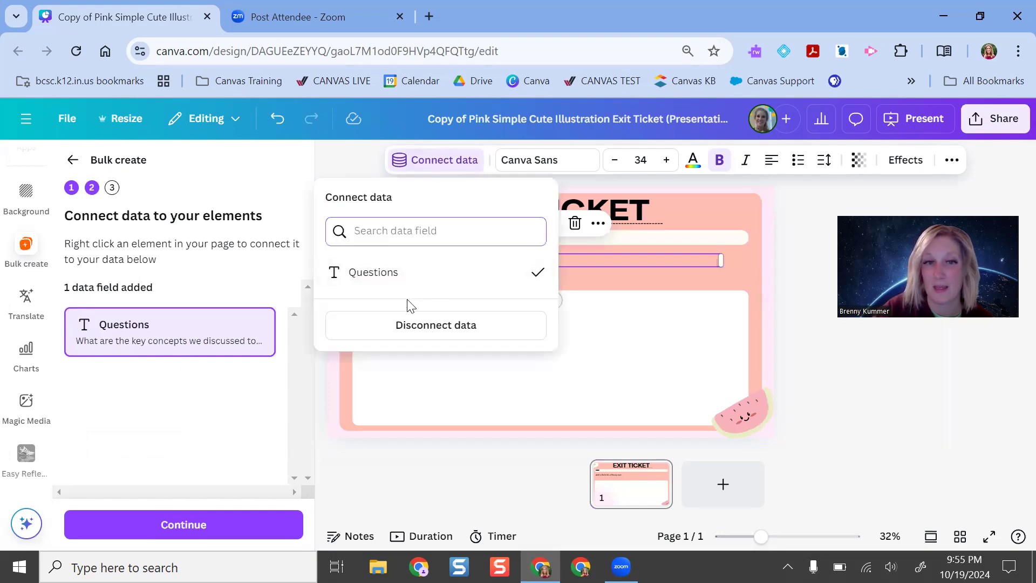
left_click(376, 274)
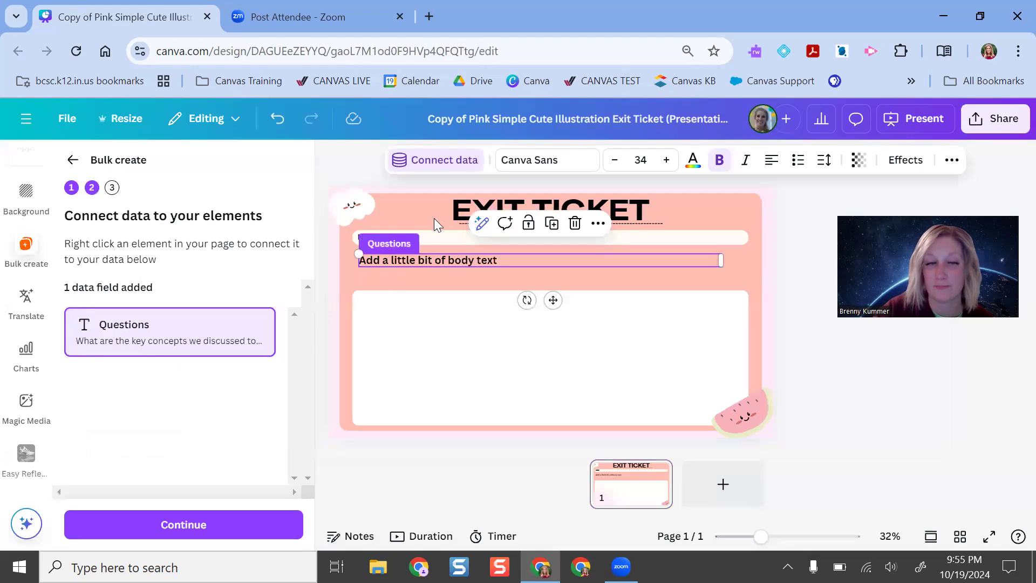
Disconnect and relink the body text to Questions, continuing to the Apply data step.
left_click(430, 163)
left_click(422, 326)
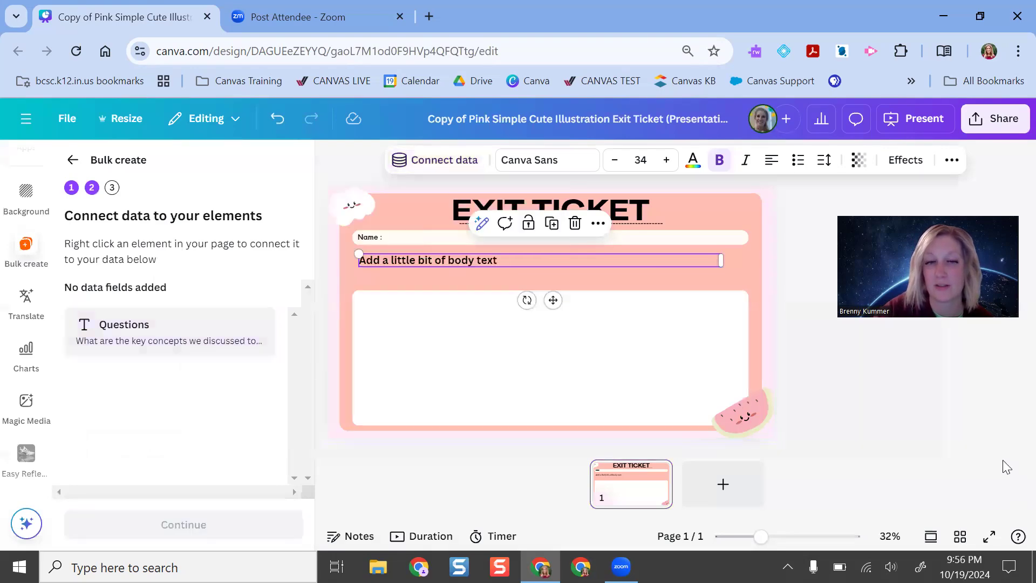
double_click(442, 264)
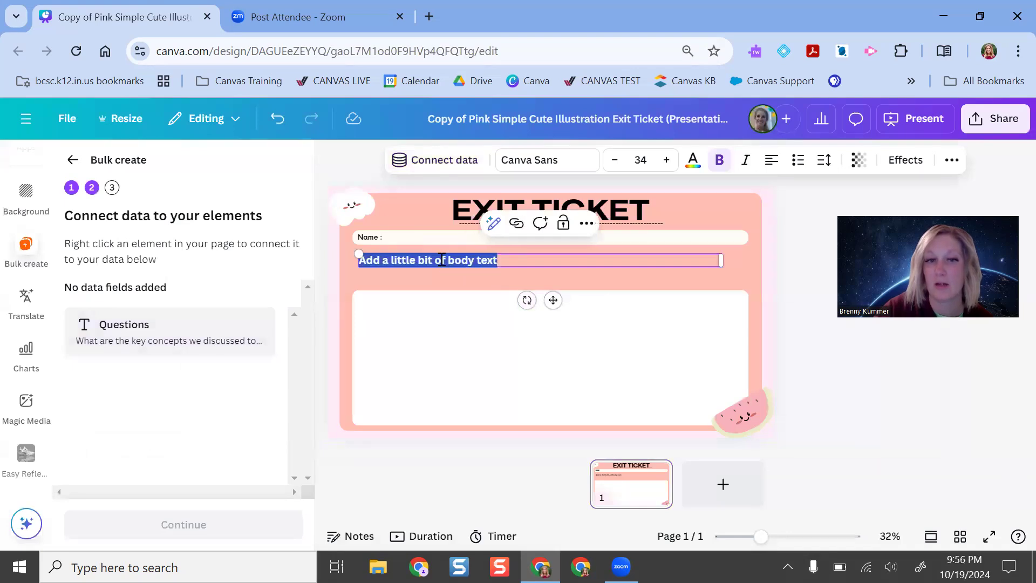
left_click(426, 160)
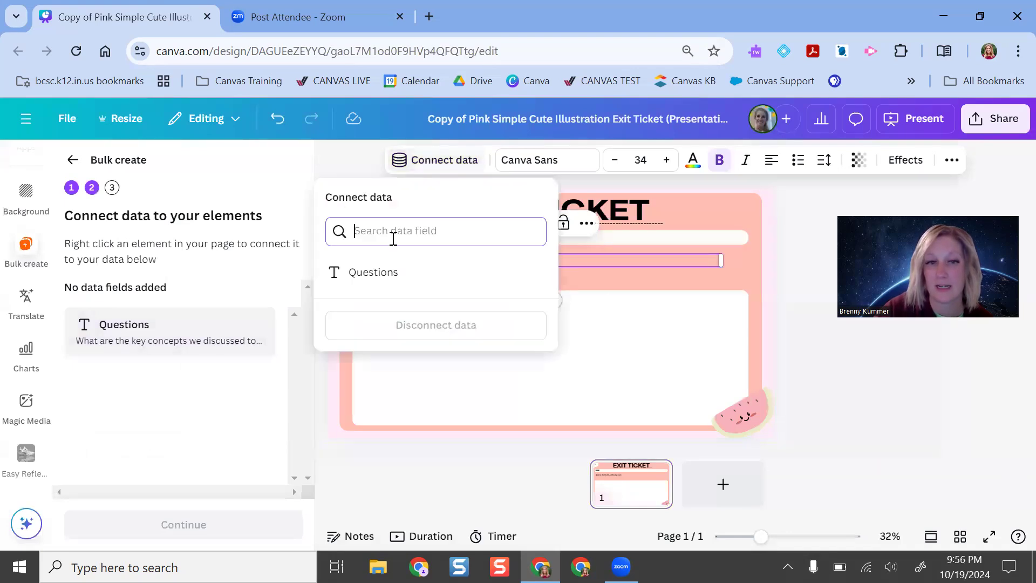
left_click(370, 273)
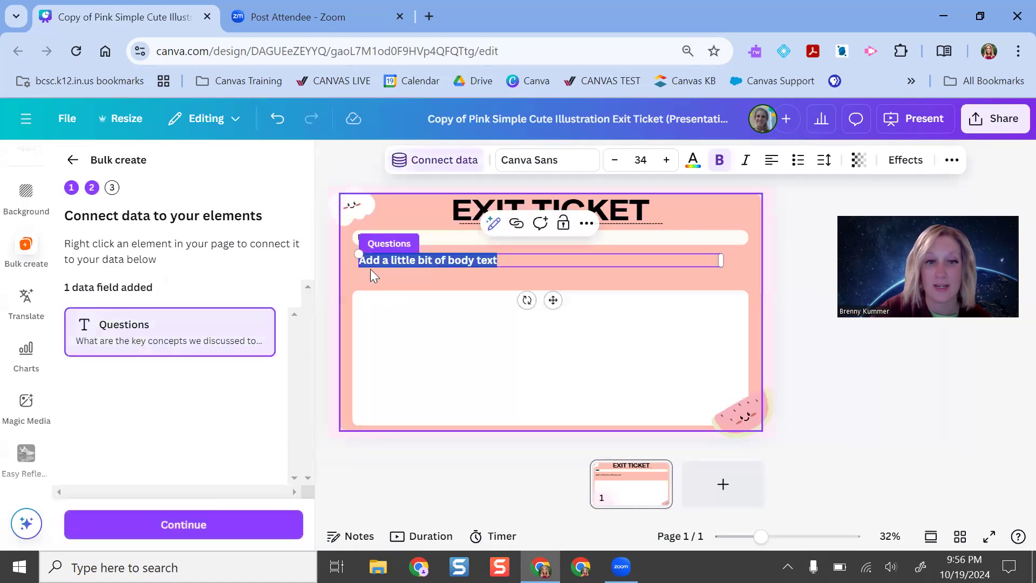
left_click(182, 524)
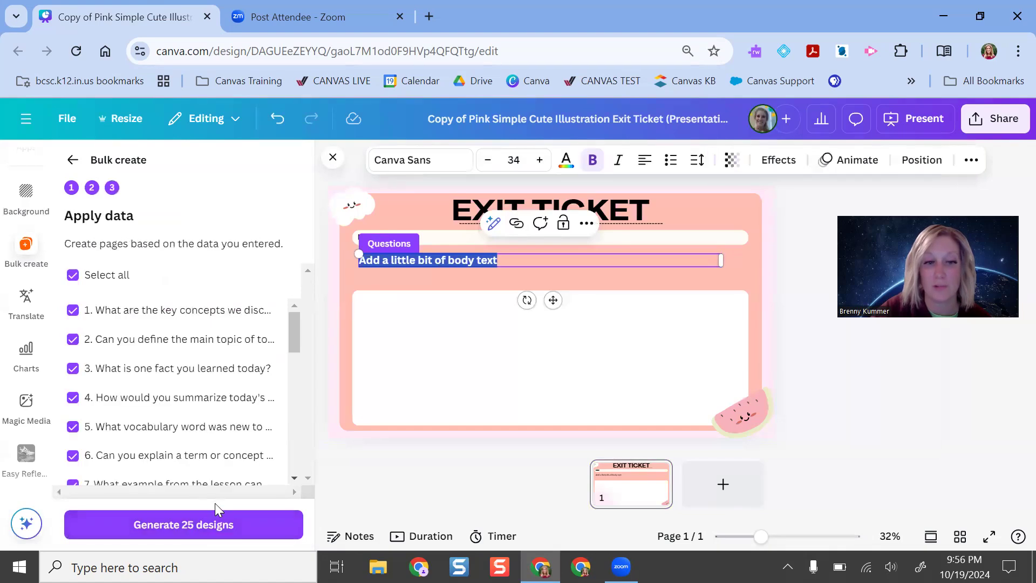
Generate the 25 designs and page through the new Bulk 1 presentation to check each question.
left_click(191, 533)
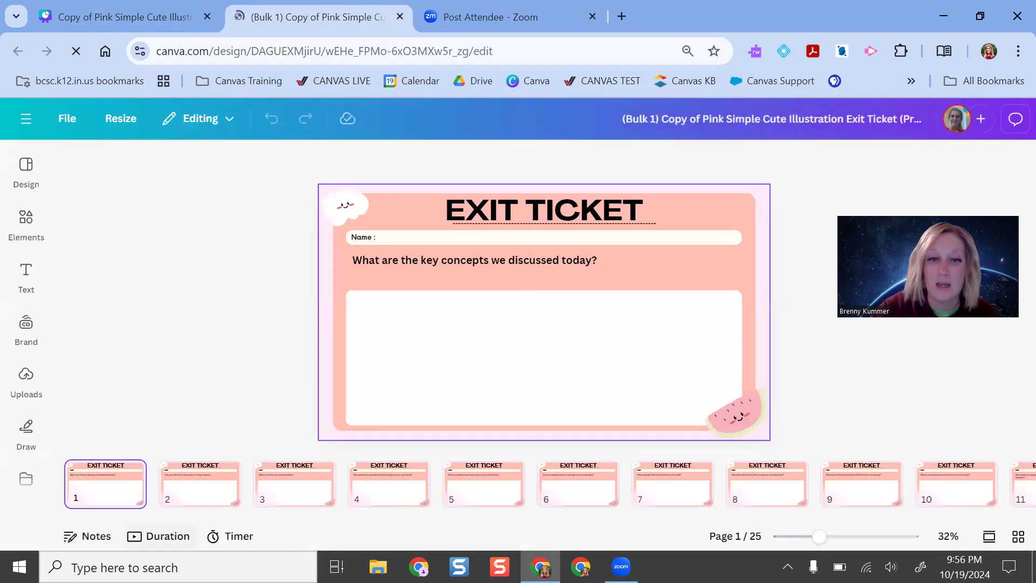
key("Right")
key("Right")
key("Right")
key("Right")
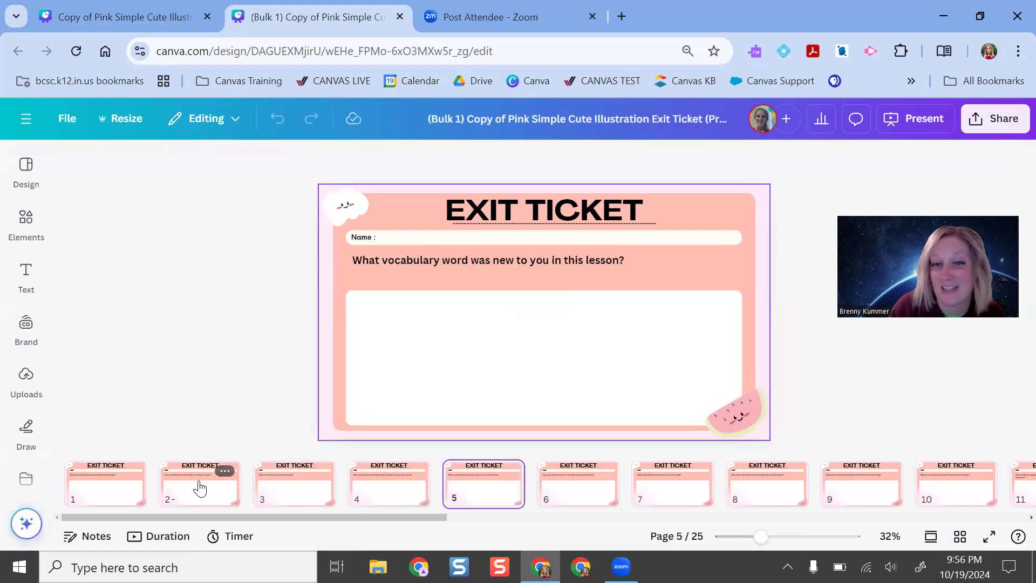
key("Right")
key("Right")
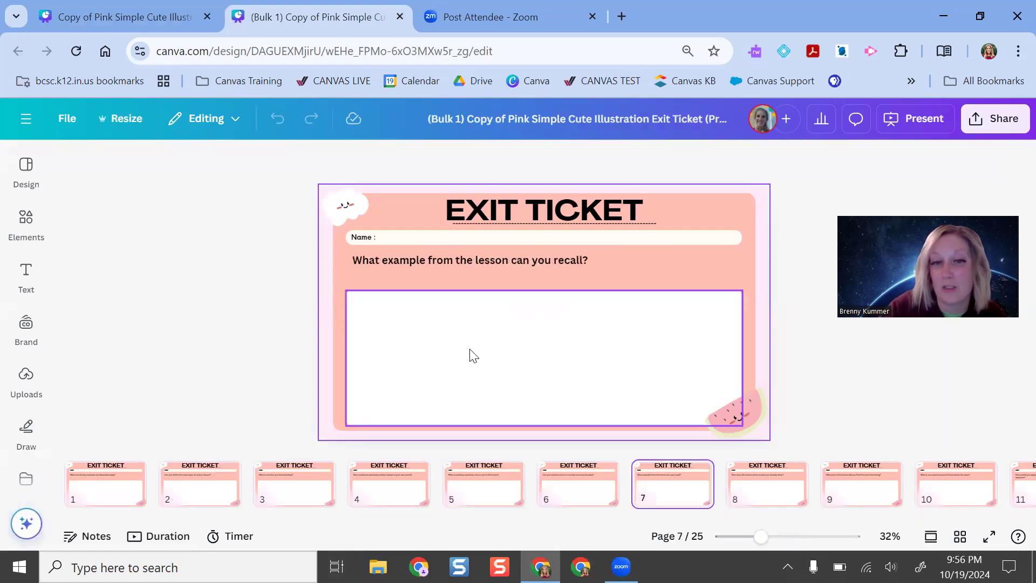
left_click(489, 266)
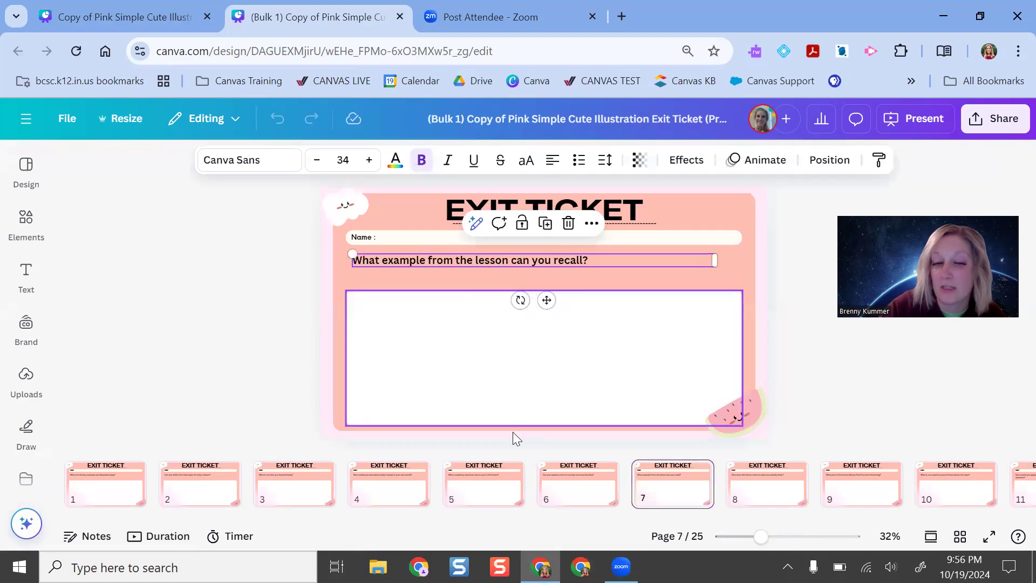
left_click(479, 501)
key("Right")
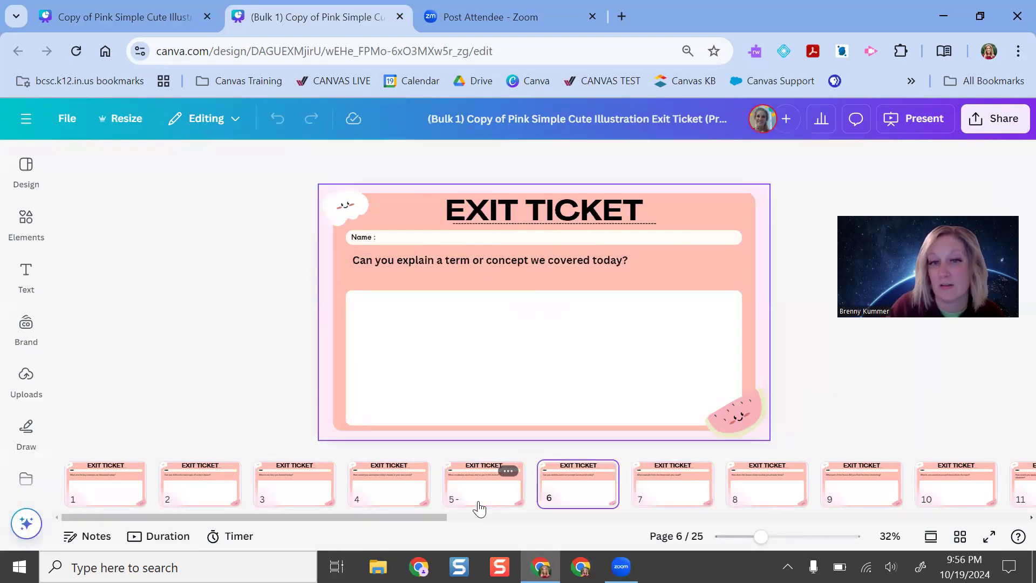
key("Right")
key("Right")
key("Right")
key("Right")
key("Right")
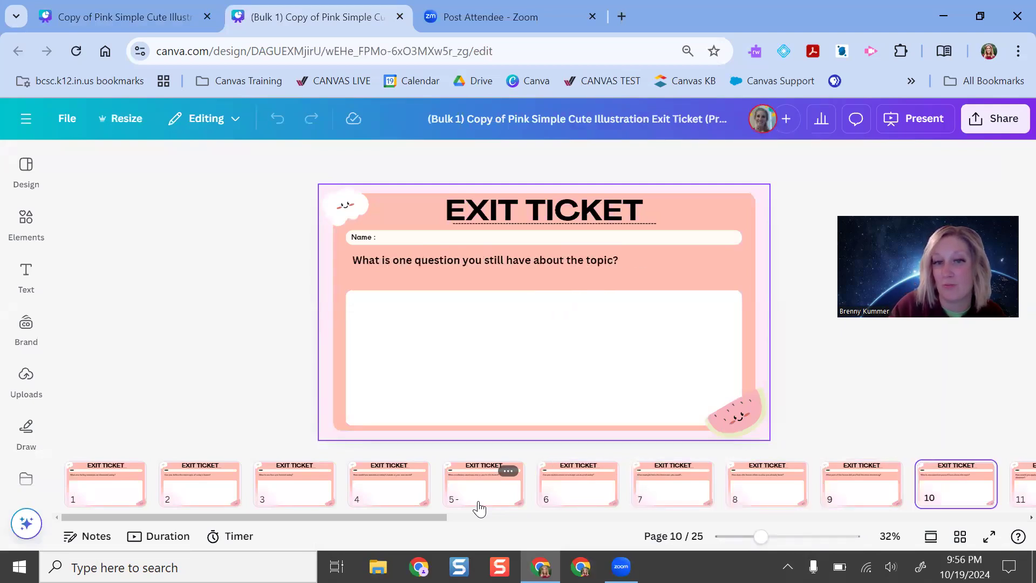
key("Right")
key("Right")
key("Right")
key("Right")
key("Right")
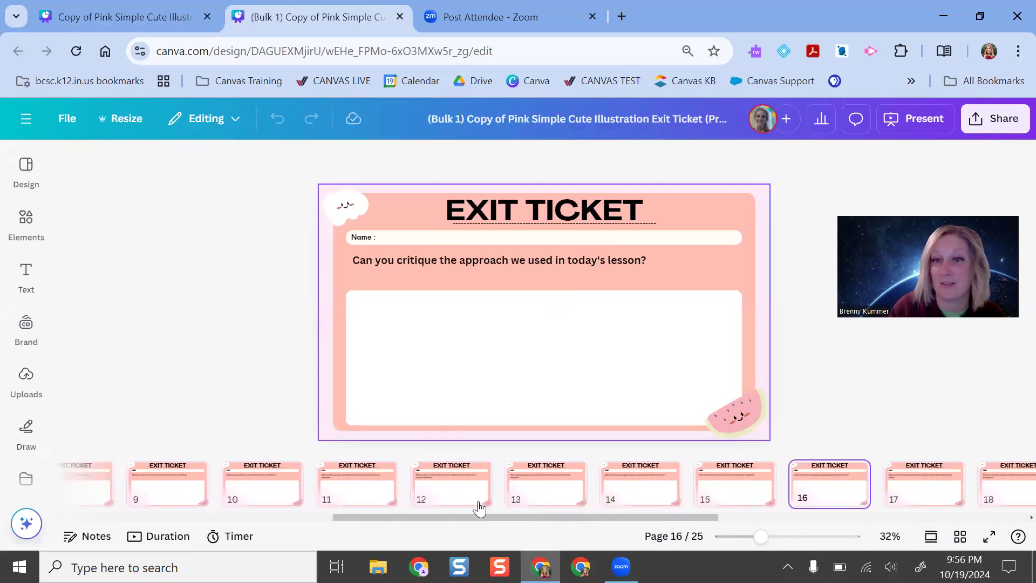